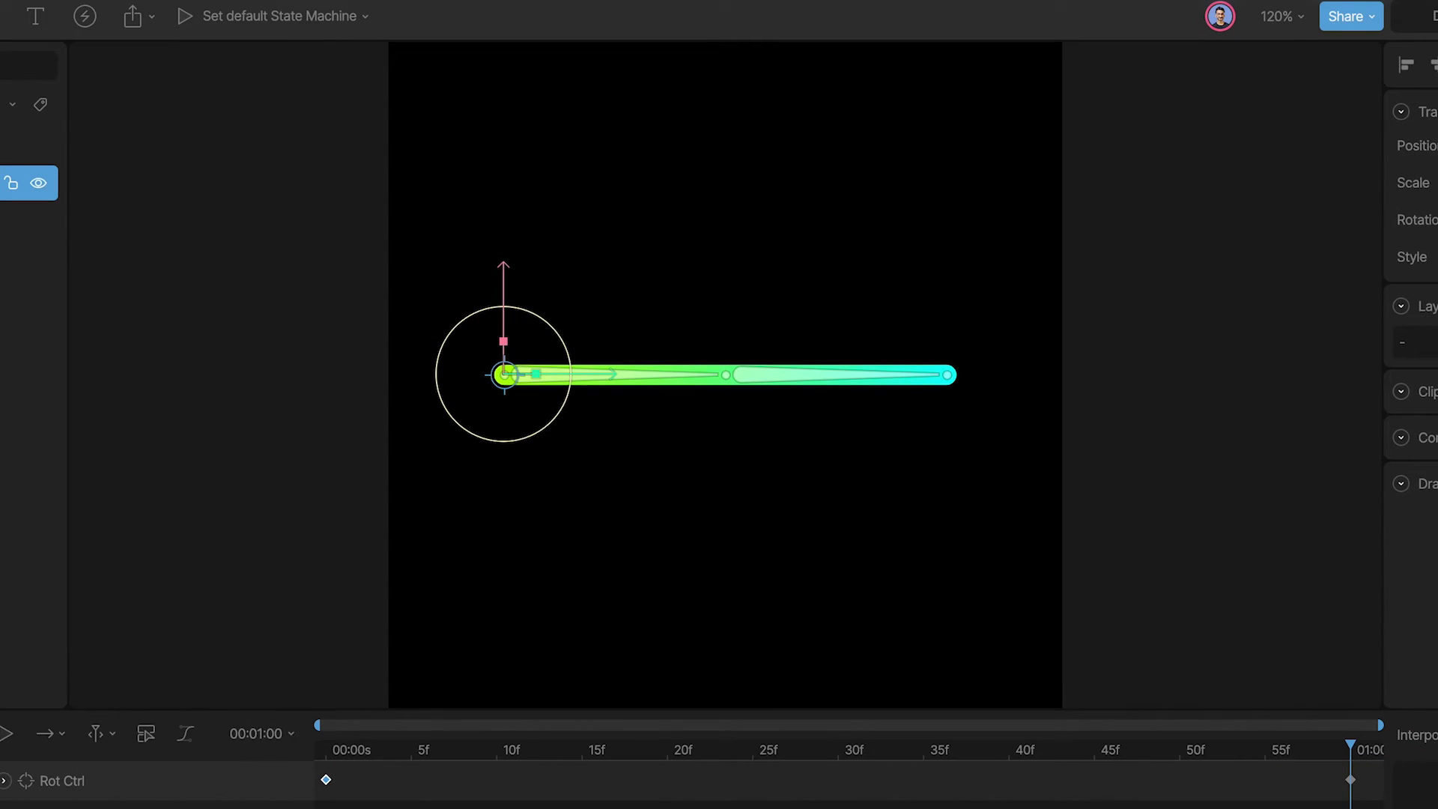
- Set the first Rot Ctrl key's interpolation to Linear and preview the spring animation from the start
key(space)
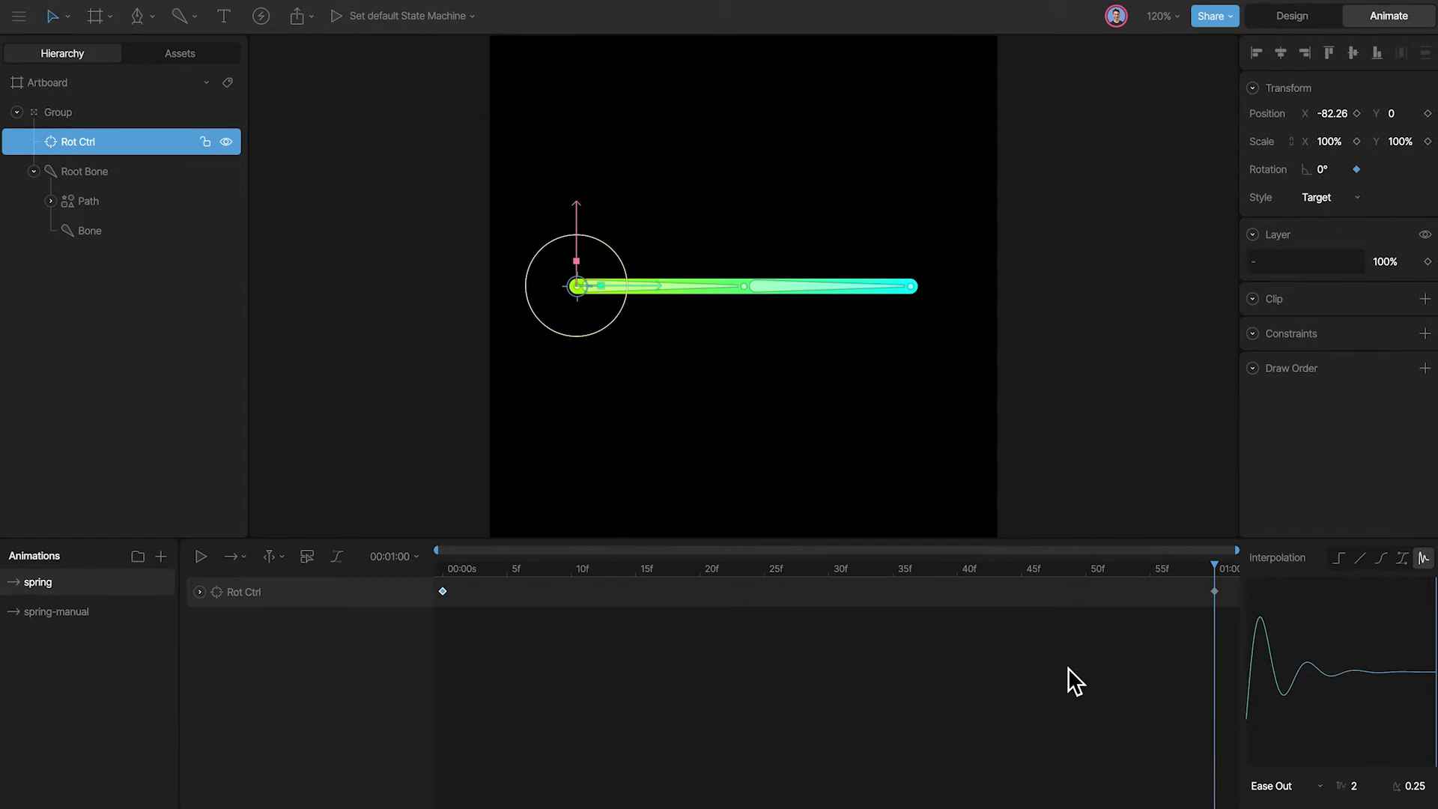
click(1068, 667)
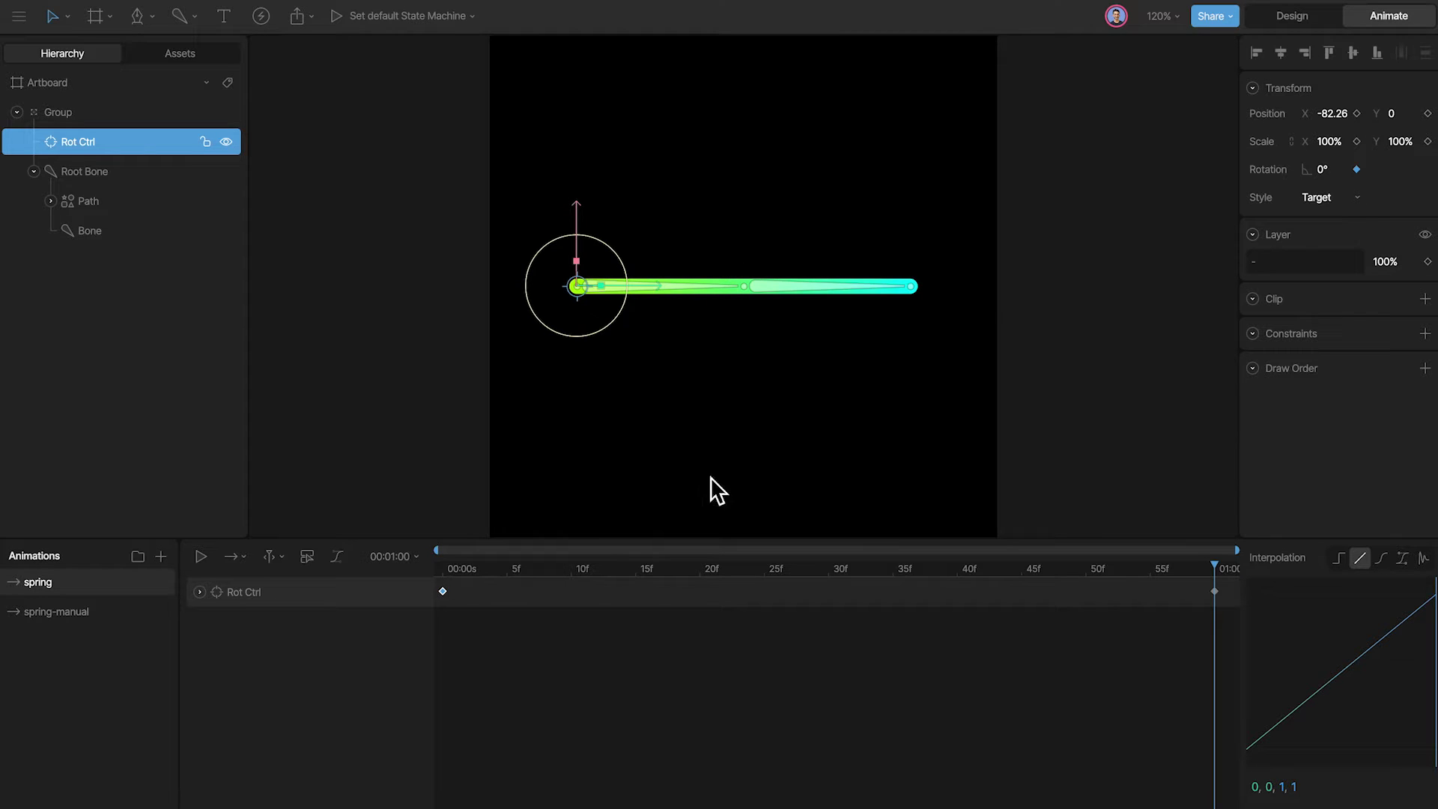
drag(508, 562, 426, 574)
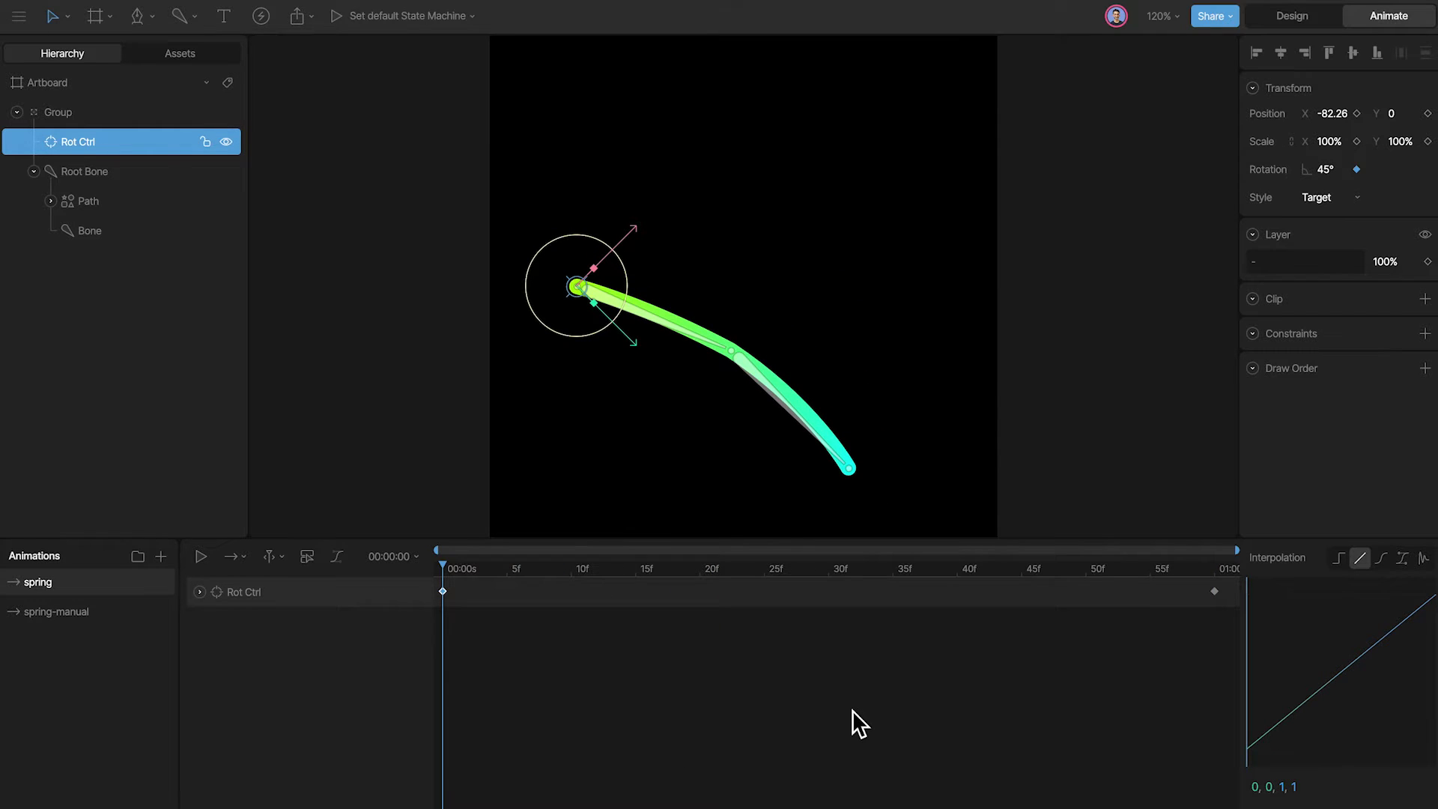
key(space)
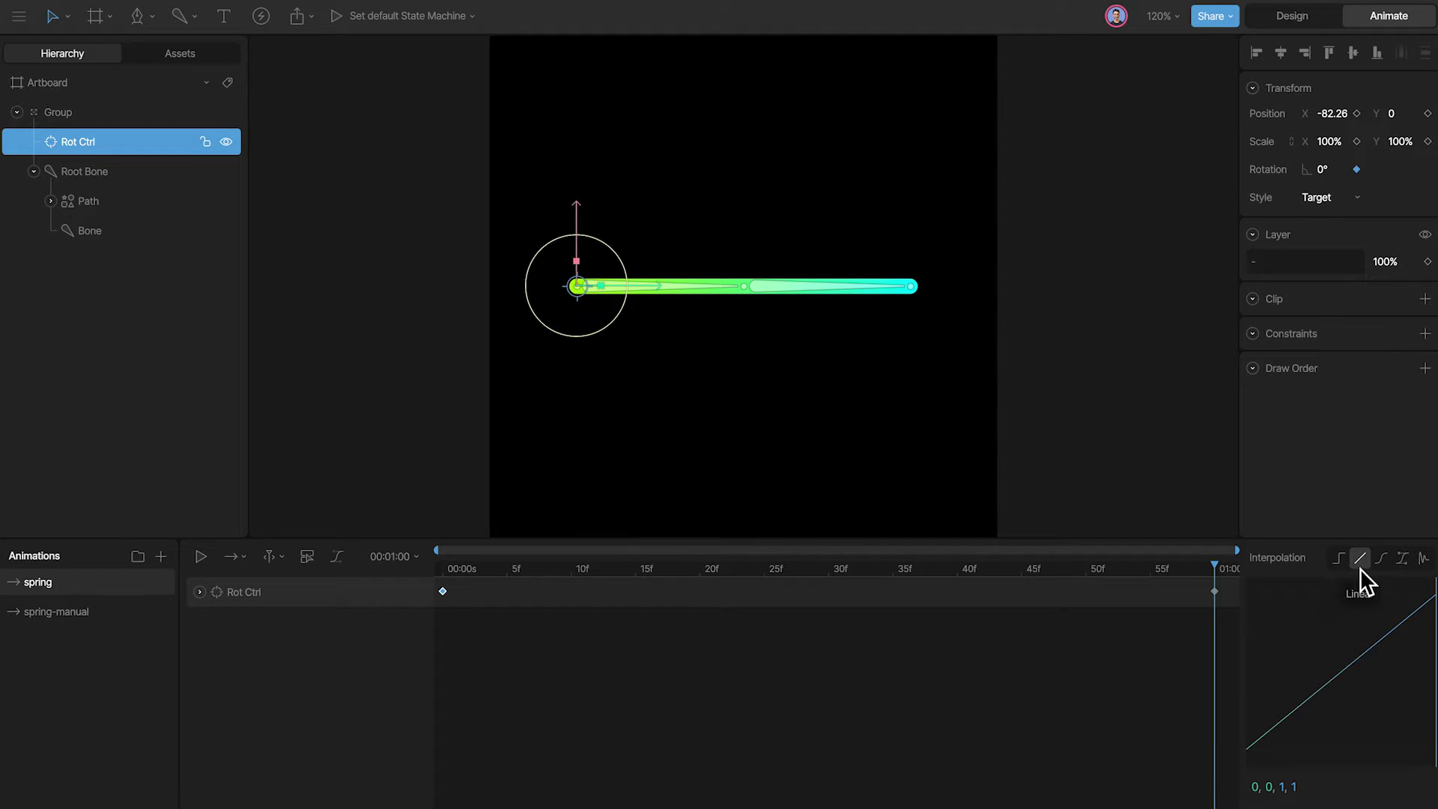
- Switch the first Rot Ctrl key to cubic interpolation, pull the curve's end handle further back and preview the motion
click(1389, 560)
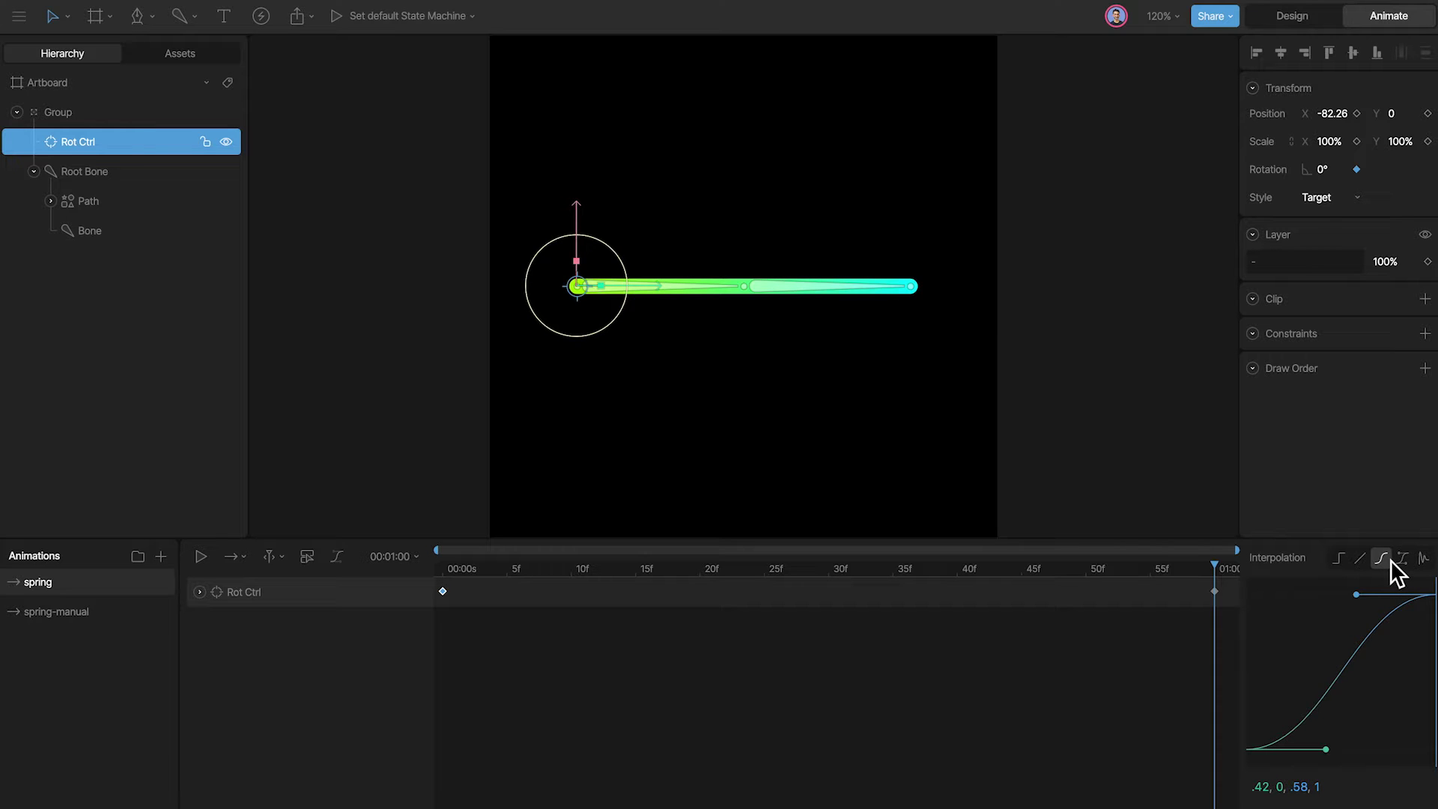
key(space)
drag(1357, 603, 1274, 597)
key(space)
- Apply elastic interpolation to the first Rot Ctrl key and play the spring animation
click(1425, 561)
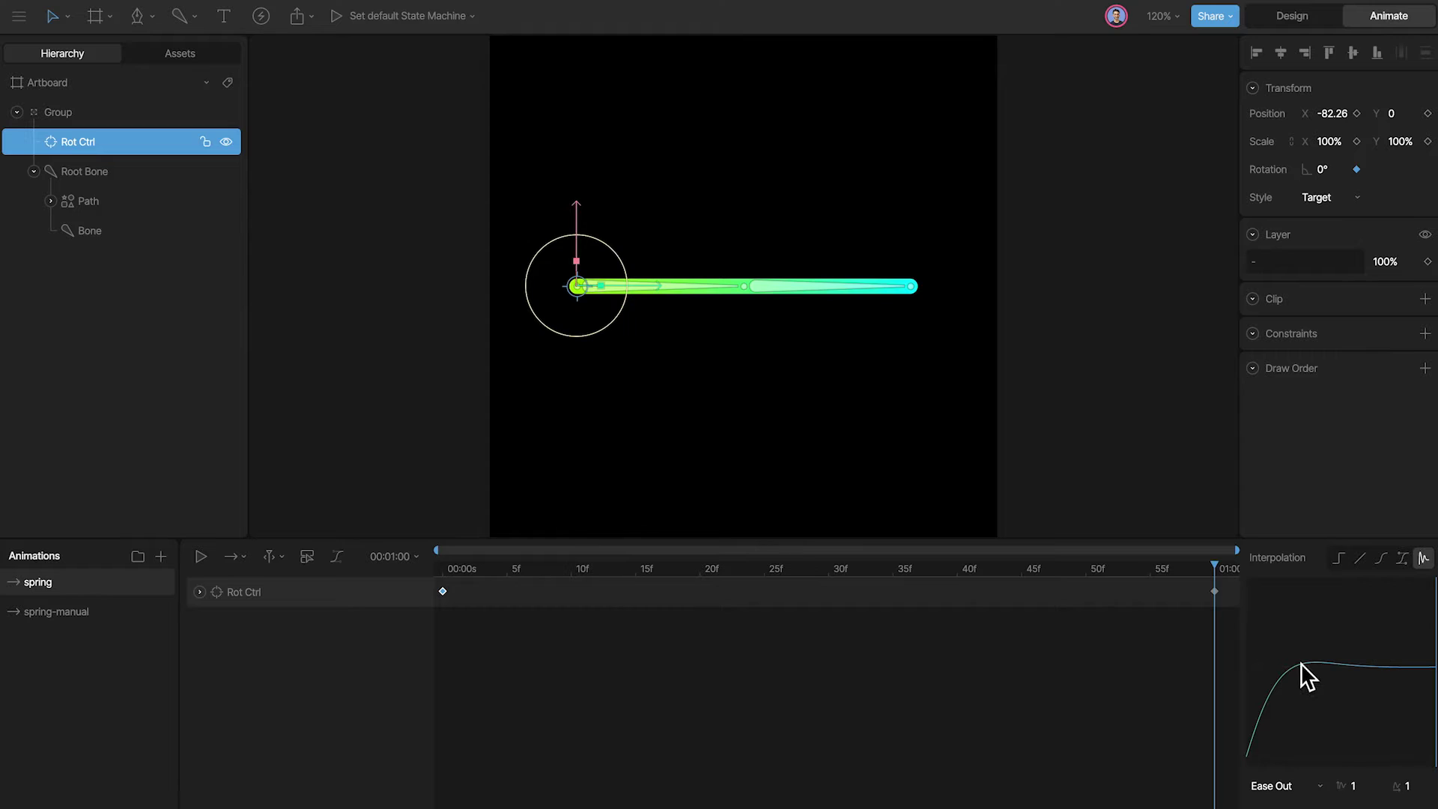
key(space)
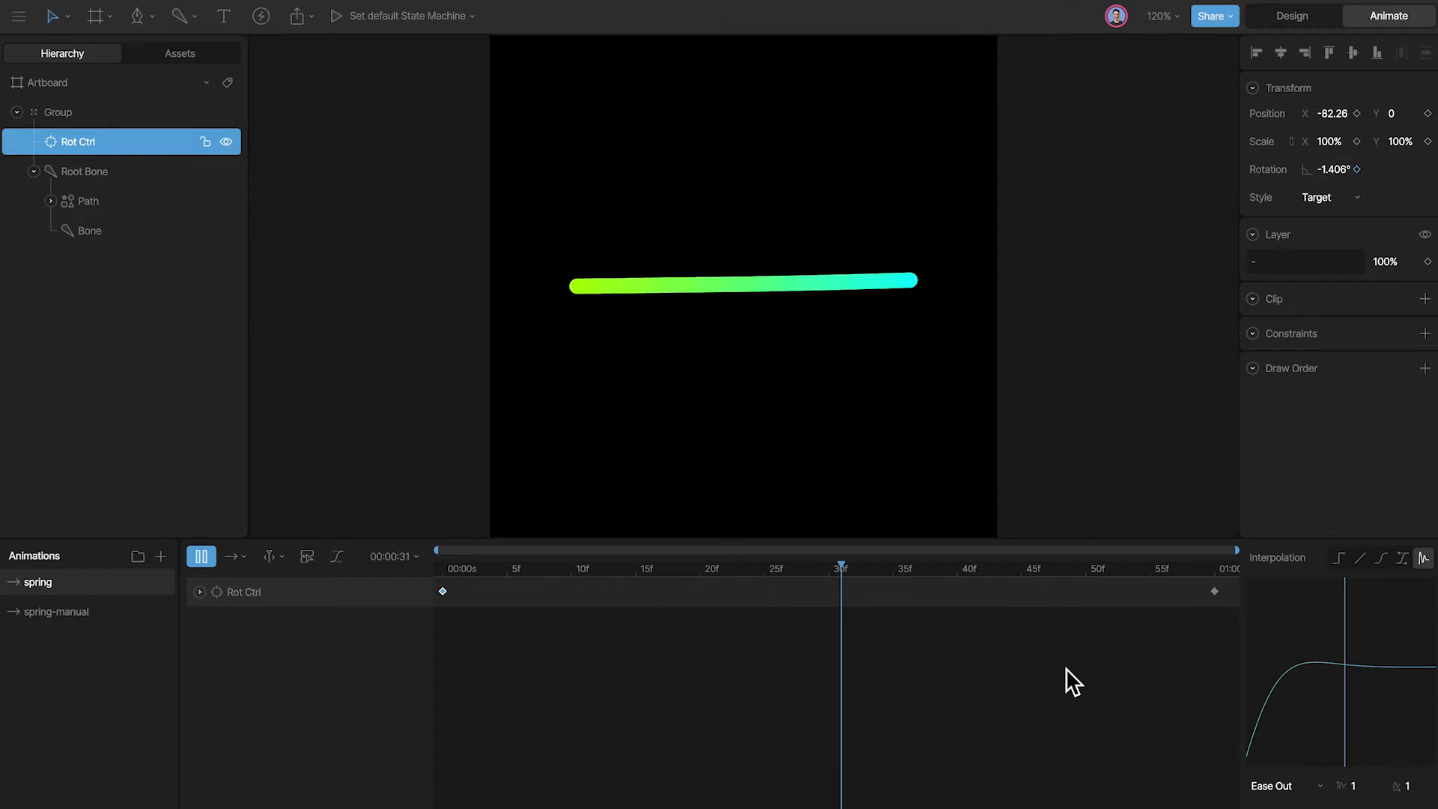
key(space)
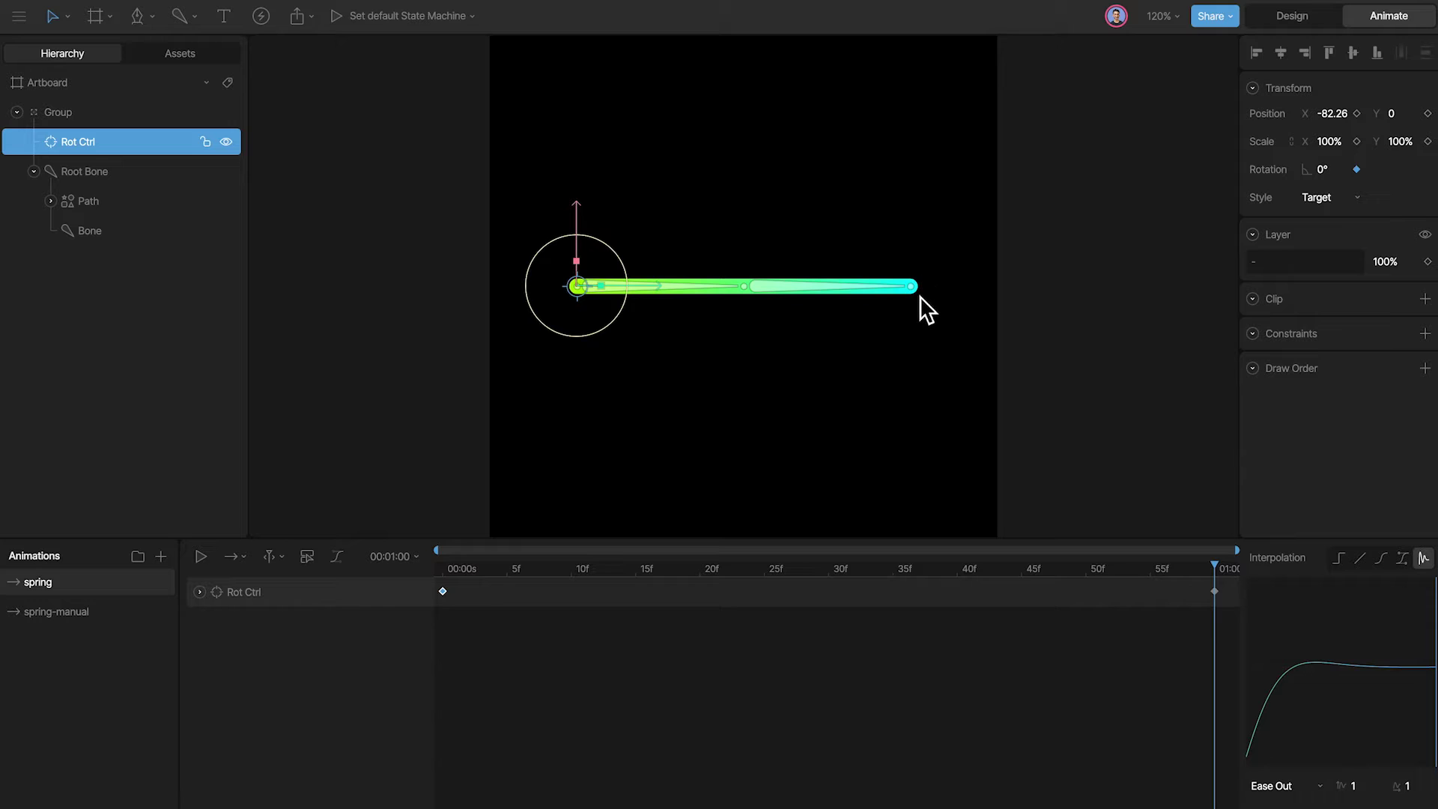
- Step through the spring animation frame by frame from the start to examine how the bar overshoots and settles
drag(556, 574, 506, 575)
key(Right)
key(Right)
key(Right)
key(Right)
key(Right)
key(Right)
key(Right)
key(Right)
key(Right)
key(Right)
key(Right)
key(Right)
key(Right)
key(Right)
key(Right)
key(Right)
key(Right)
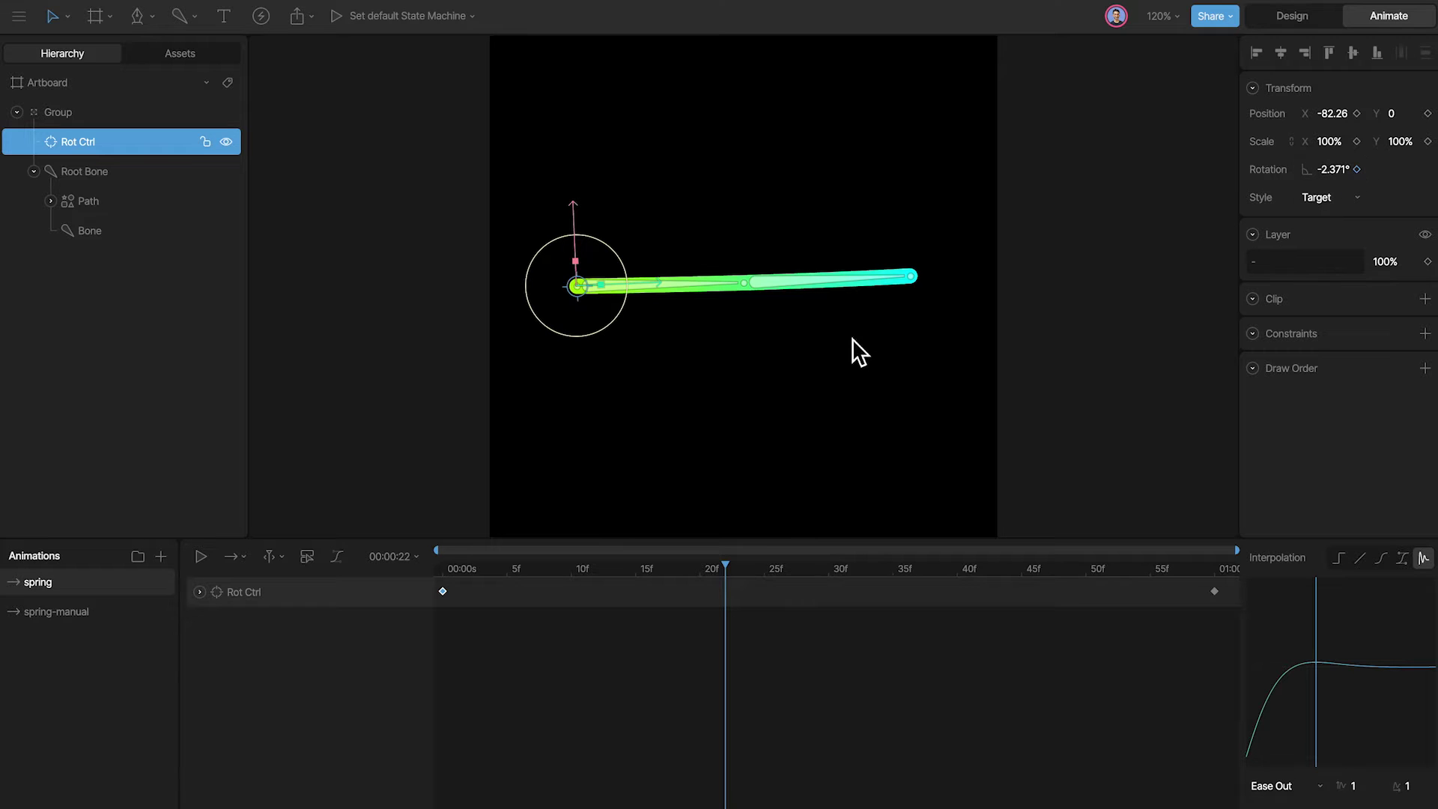
key(Right)
key(Right)
key(Right)
key(Right)
key(Right)
key(Right)
key(Right)
key(Right)
key(Right)
key(Right)
key(Right)
key(Right)
key(Right)
key(Right)
key(Right)
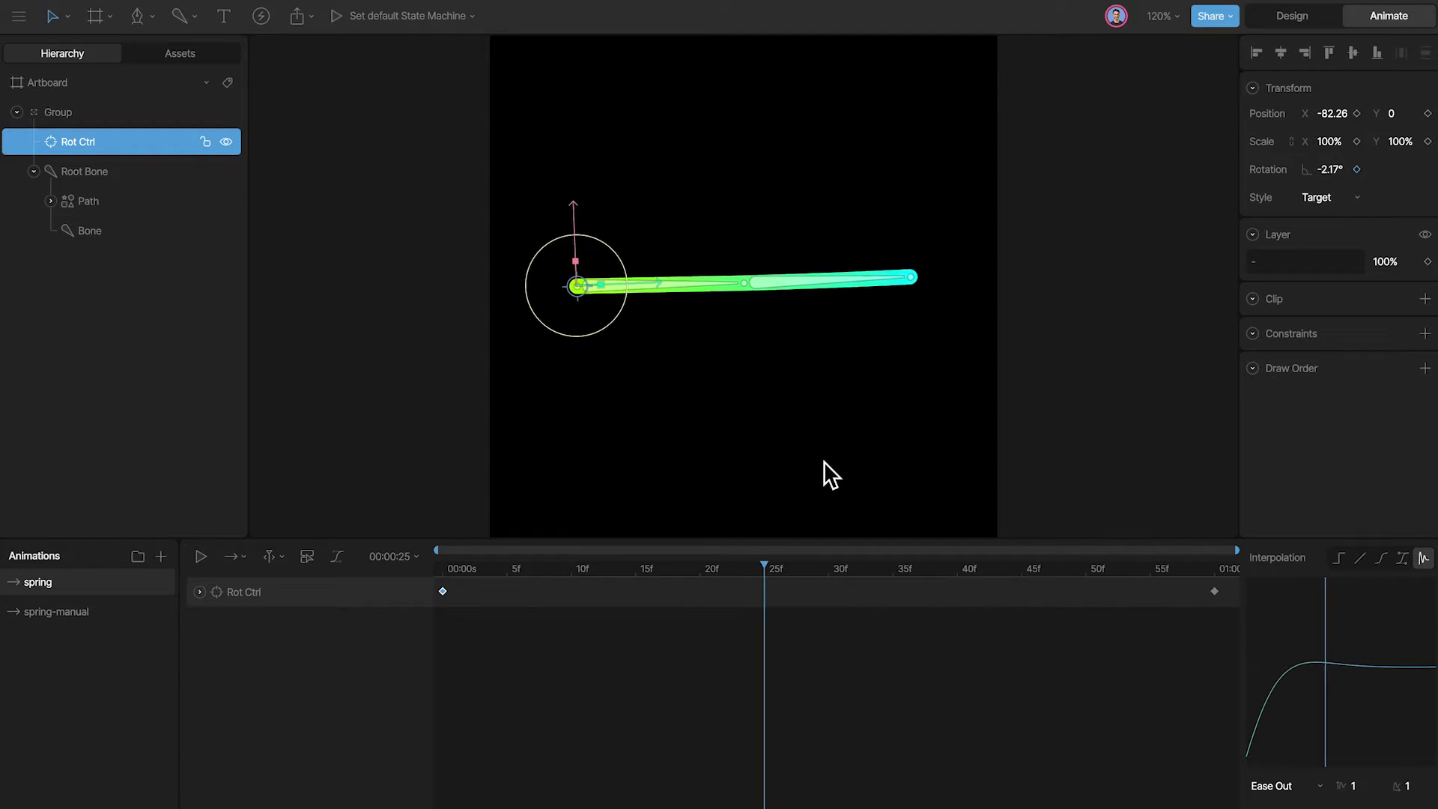
key(Right)
key(Right)
key(Right)
key(Right)
key(Right)
key(Right)
key(Right)
key(Right)
key(Right)
key(Right)
key(Right)
key(Right)
key(Right)
key(Right)
key(Right)
key(Right)
key(Right)
key(Right)
key(Right)
key(Right)
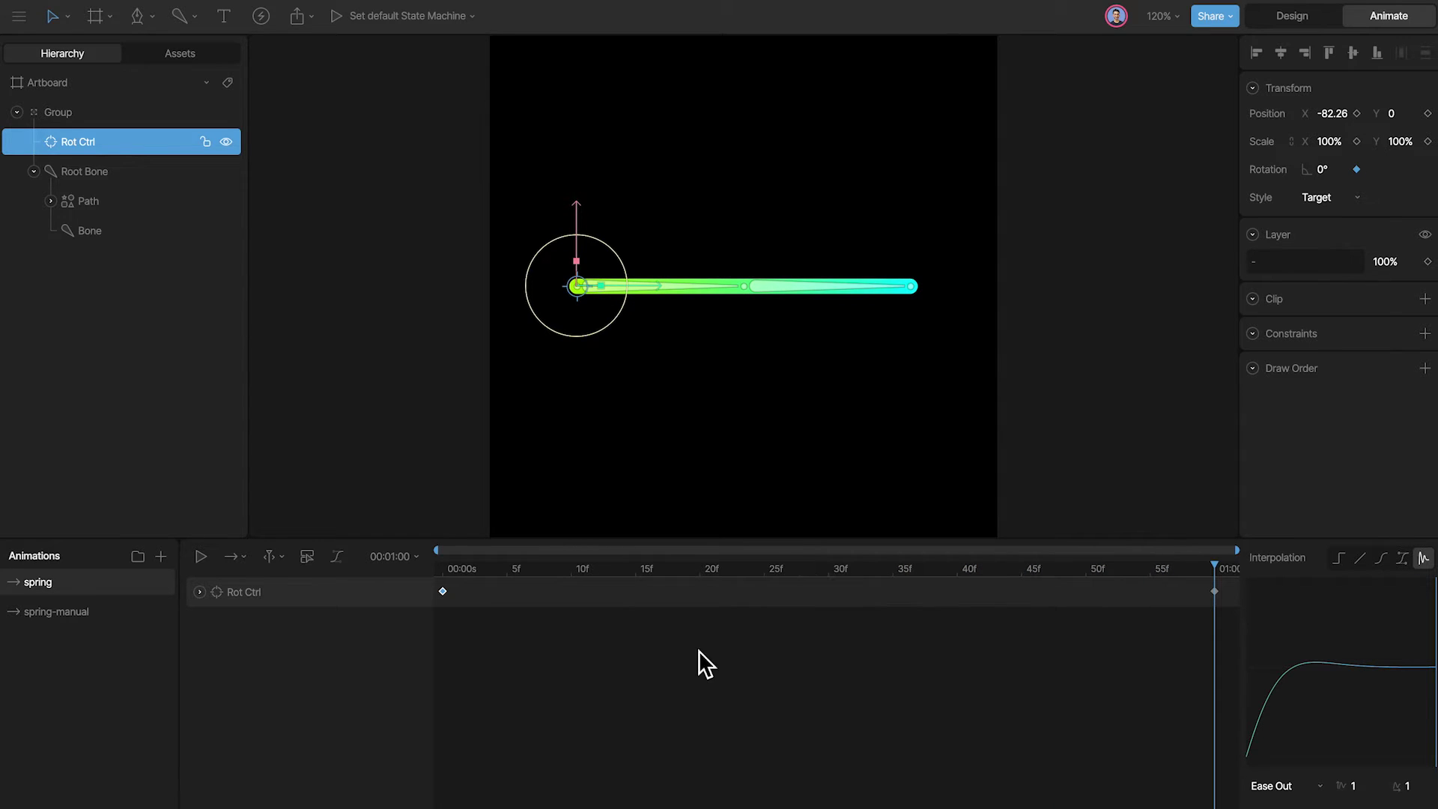
- Scrub through the spring-manual animation's rotation keys and play it from the start for comparison
click(135, 610)
drag(559, 566, 829, 560)
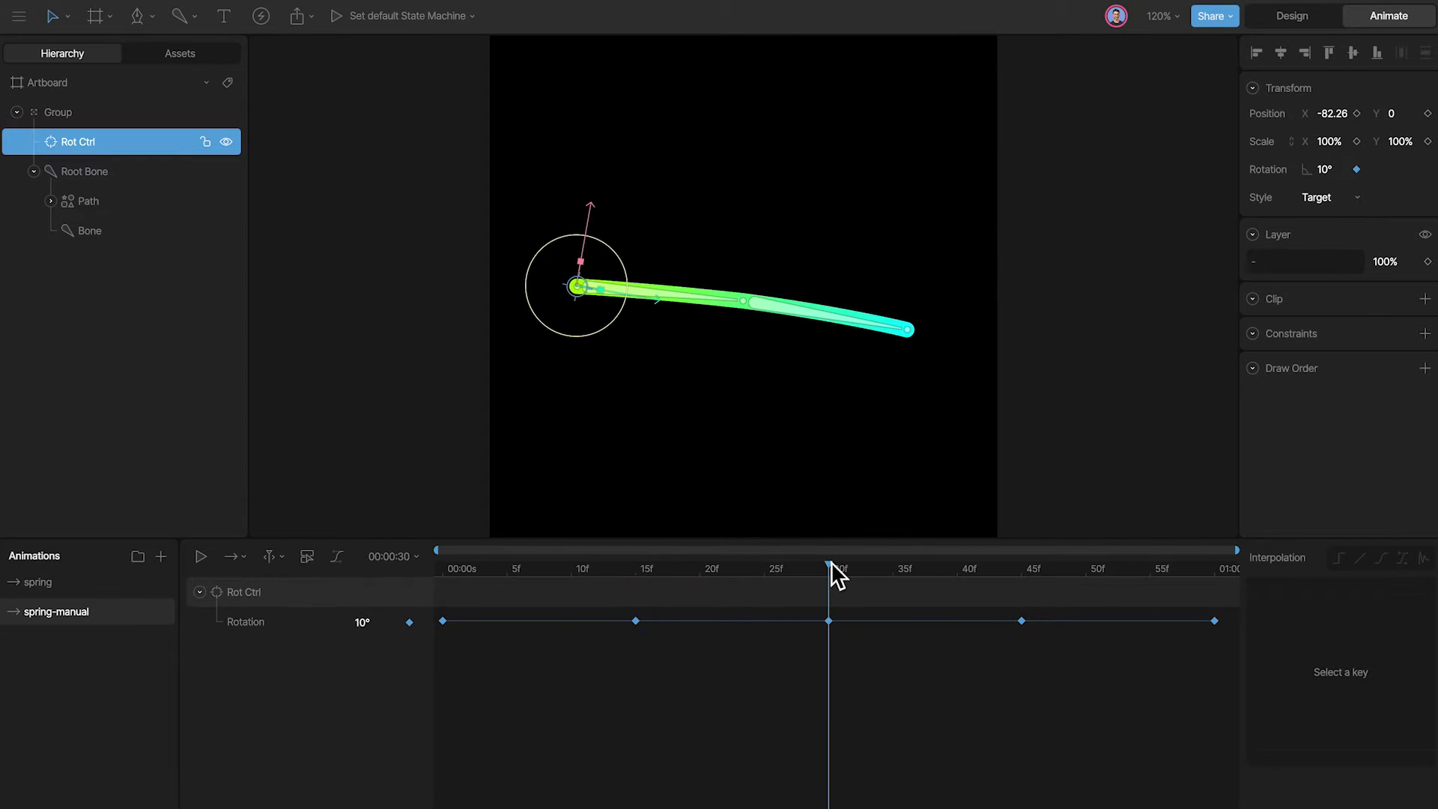
drag(590, 576, 446, 593)
key(space)
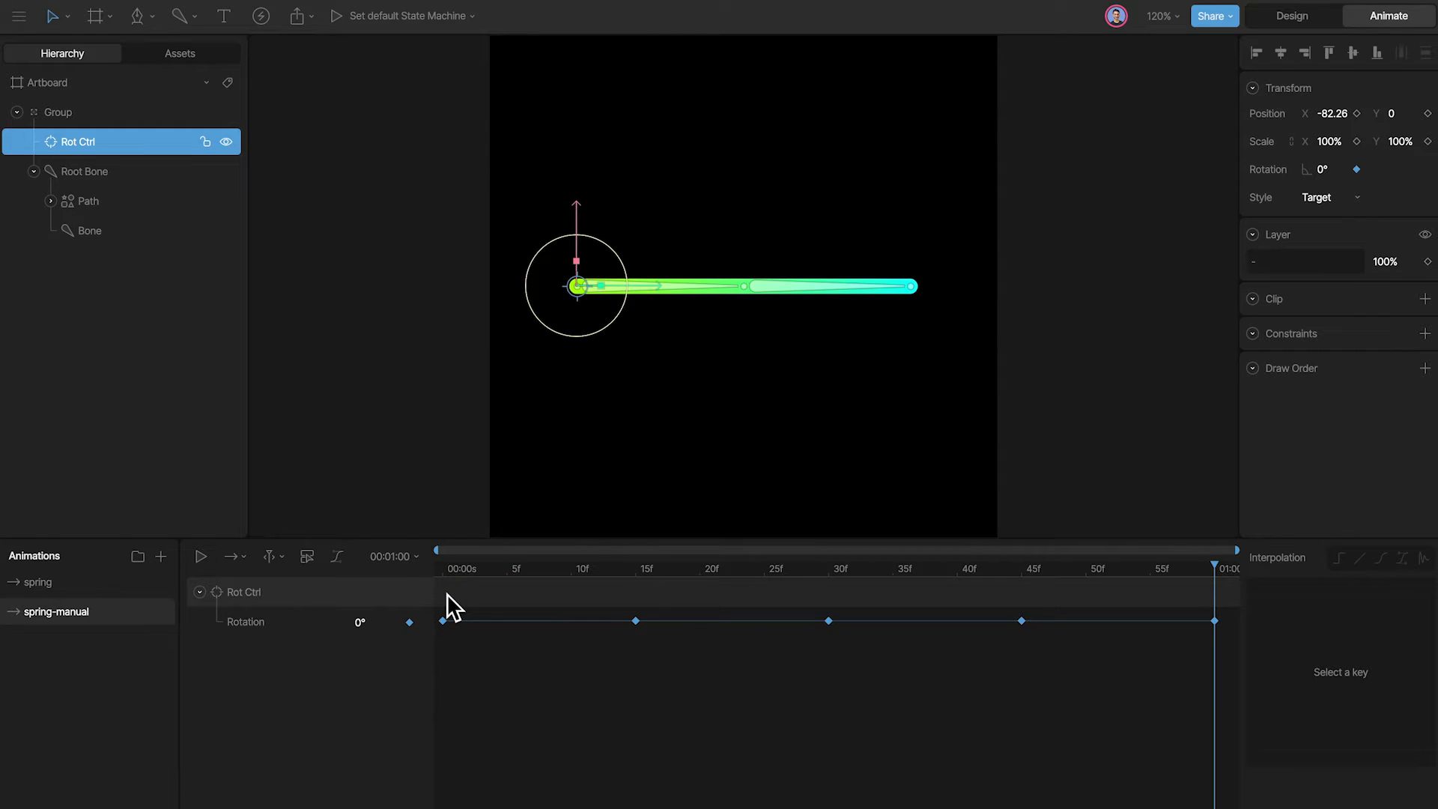
- Return to the spring animation, select the first Rot Ctrl key and open its elastic easing options
click(145, 590)
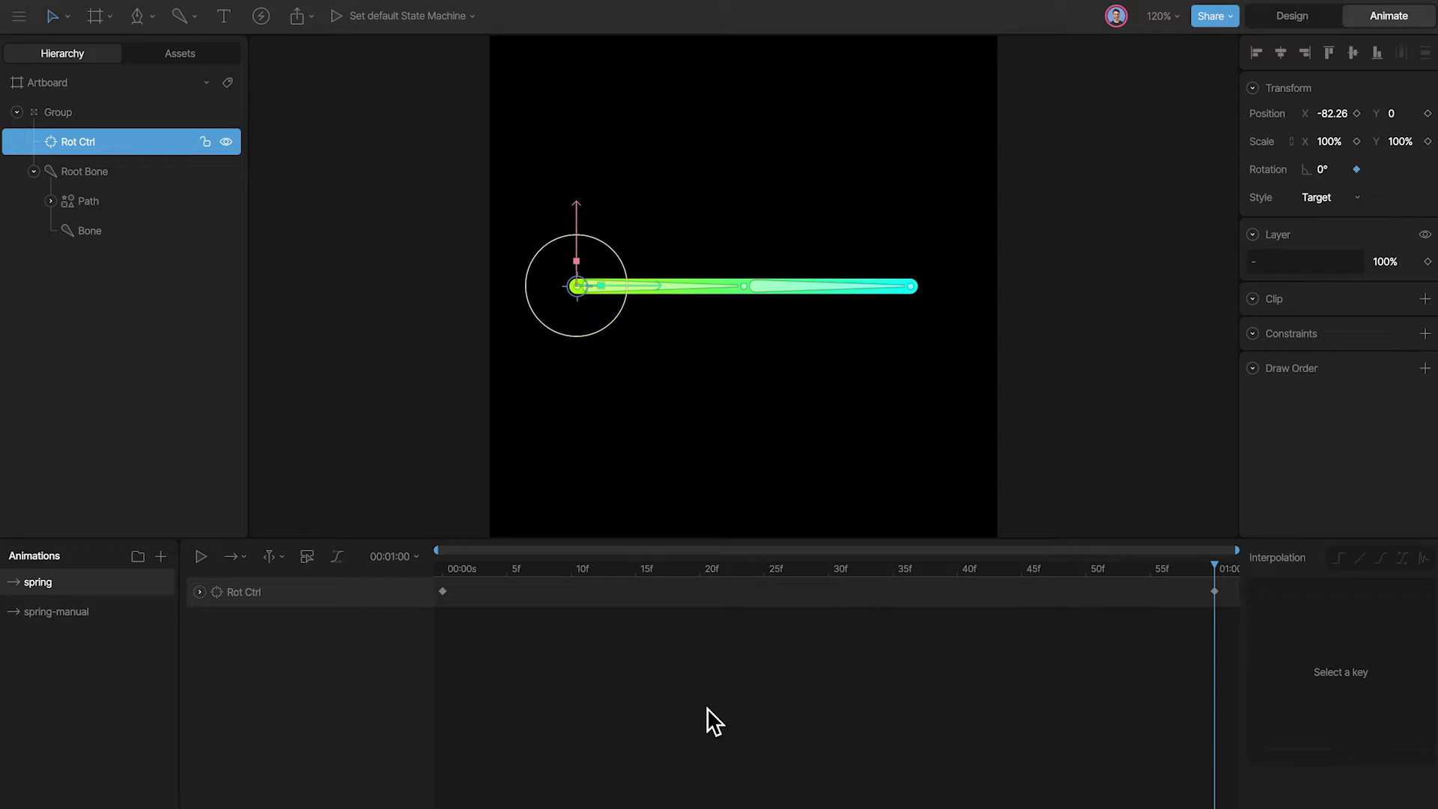
click(443, 591)
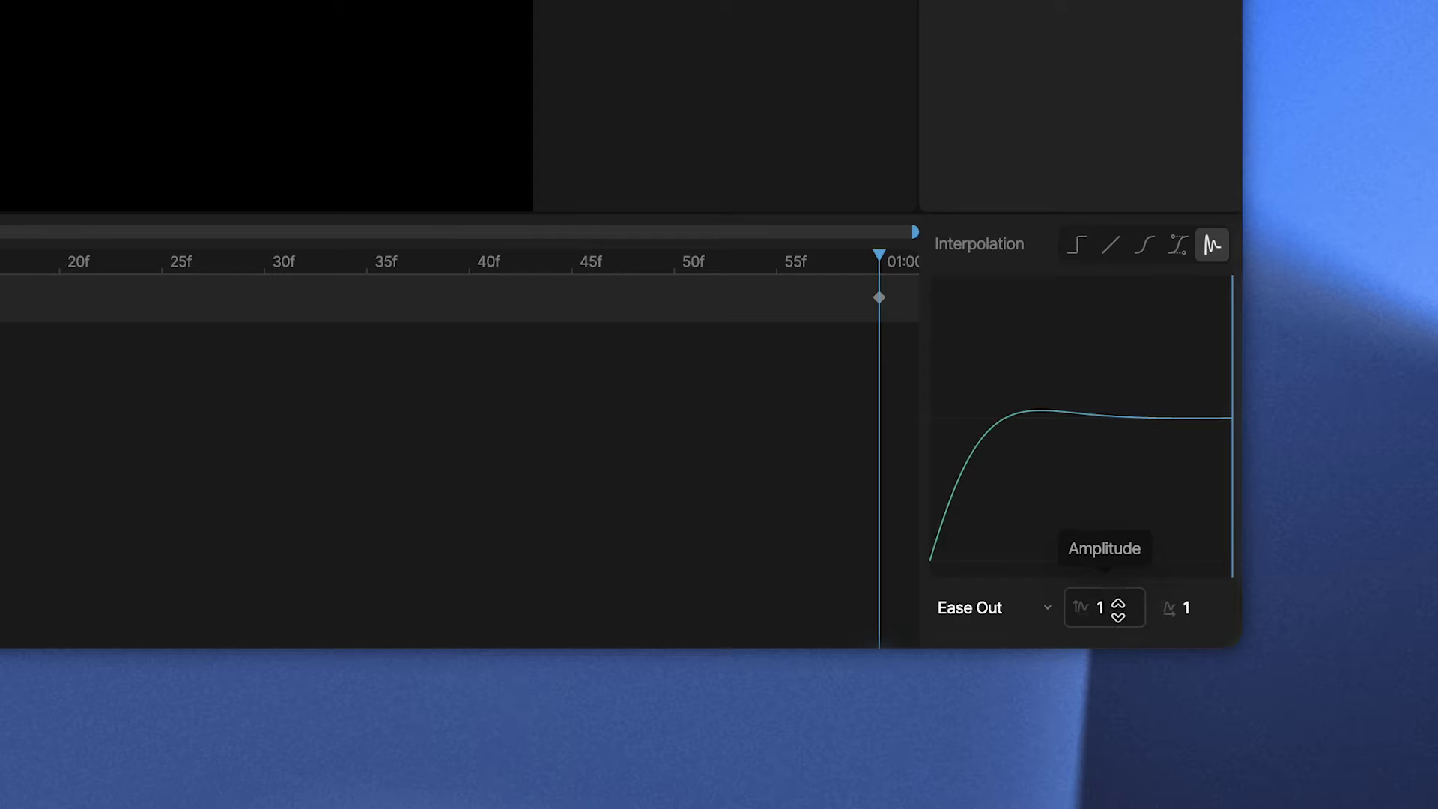
click(1006, 616)
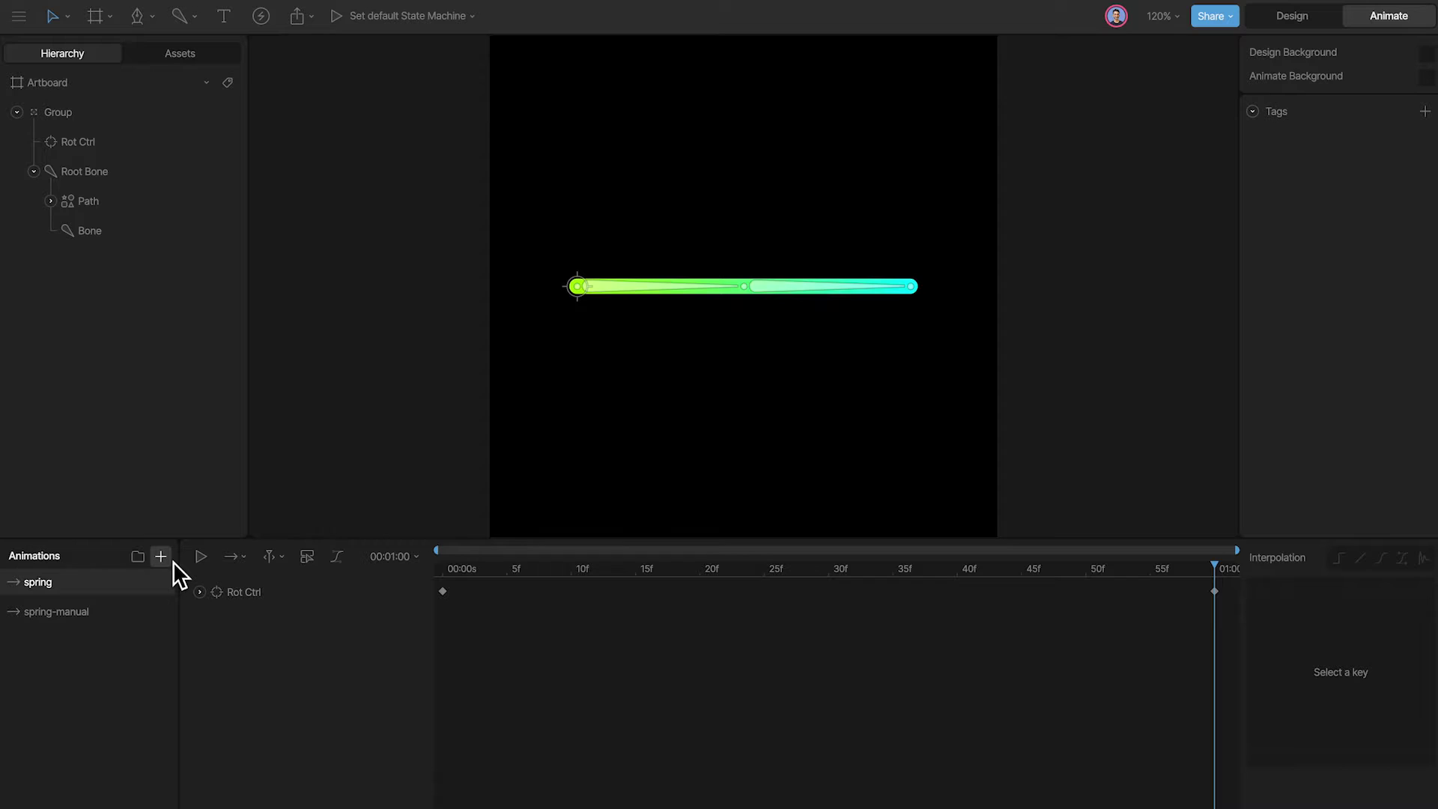
- Create a new timeline animation named ellipse
click(162, 558)
click(189, 588)
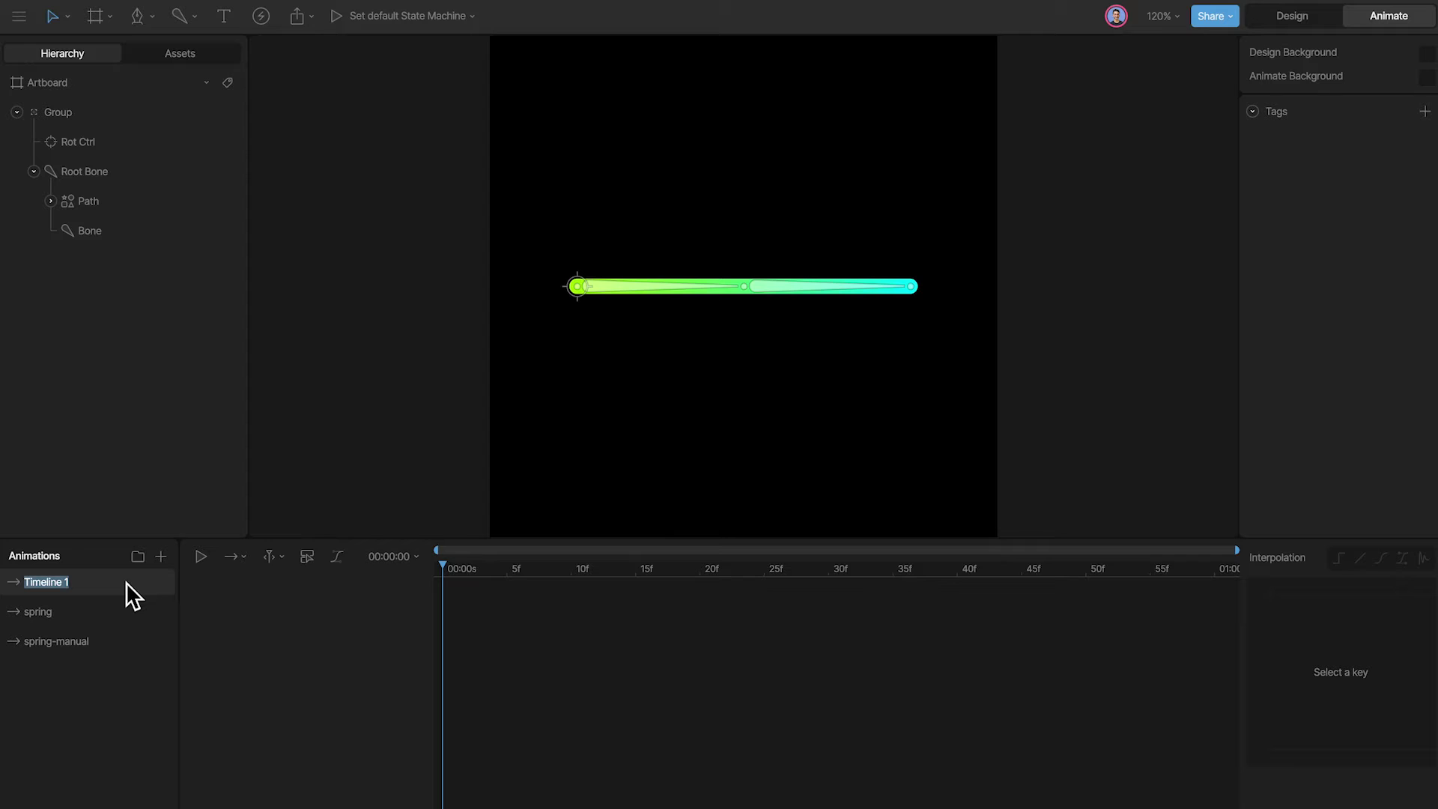
text(ellipse)
key(Return)
- Draw a 60 by 60 ellipse below the bar's start with an X position key at frame 0, filled with 81FE3C sampled from the bar
key(o)
drag(564, 349, 650, 386)
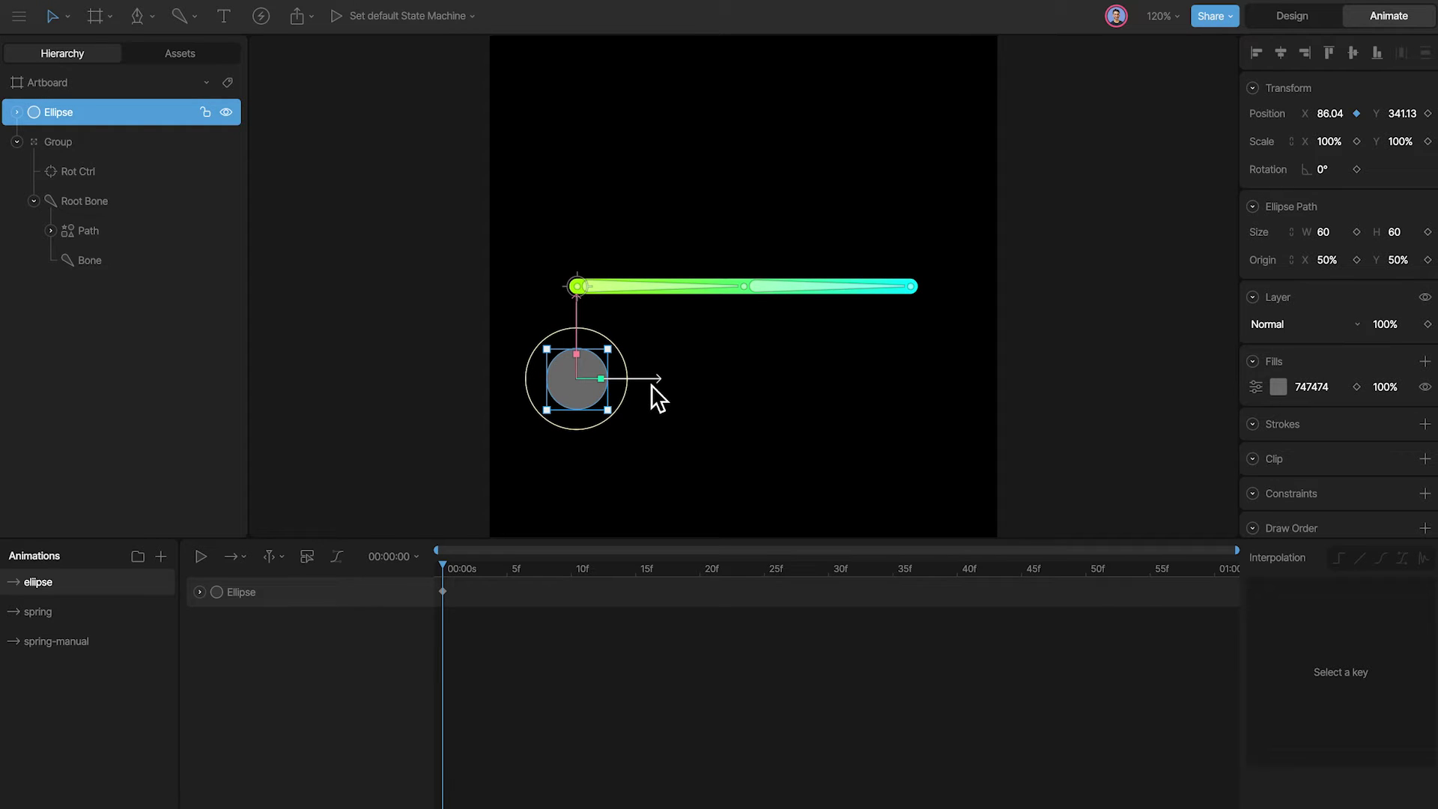
key(i)
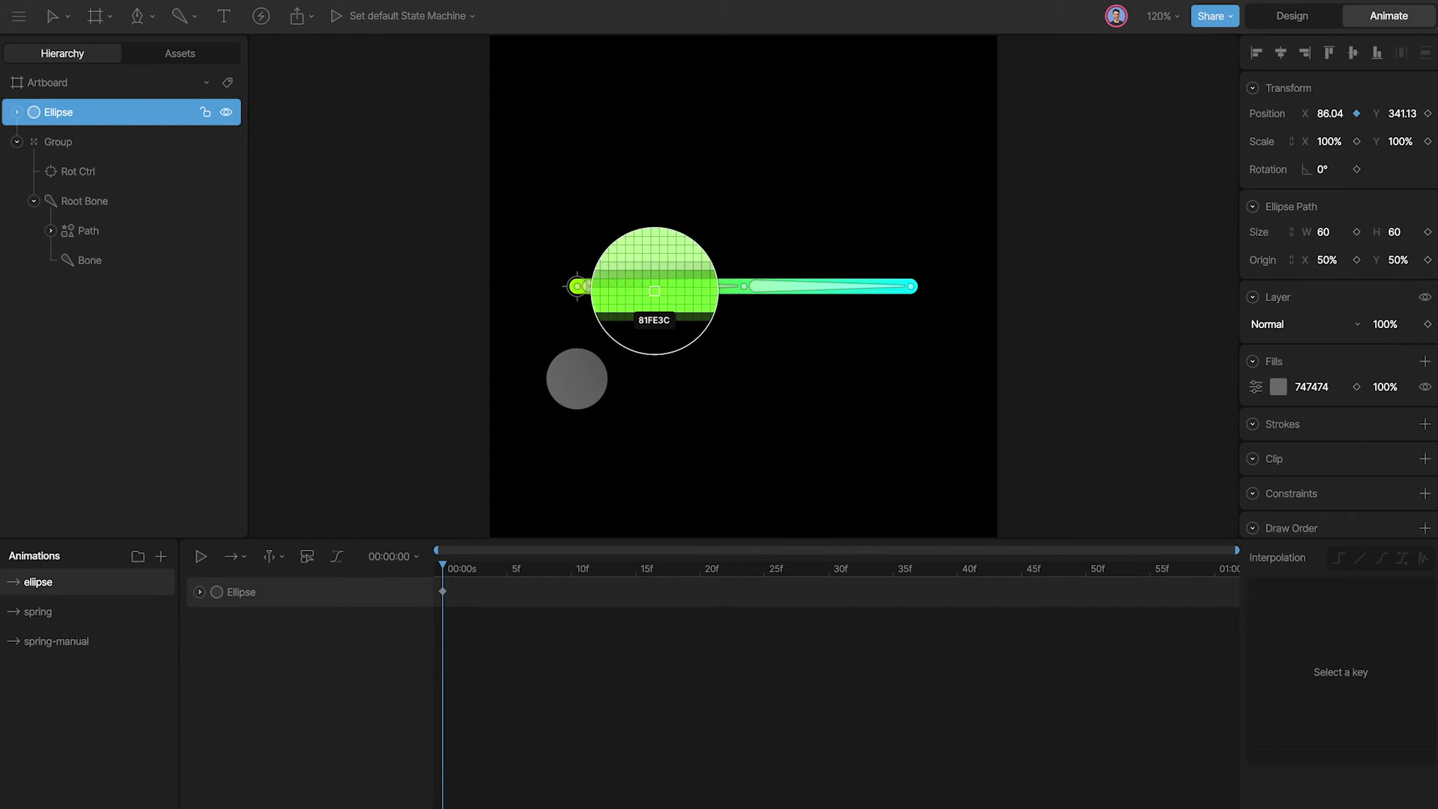
click(655, 290)
- Key the ellipse at X 413.96 at 00:01:00, then select its first key and preview the linear motion
drag(483, 570, 1262, 567)
drag(657, 381, 983, 382)
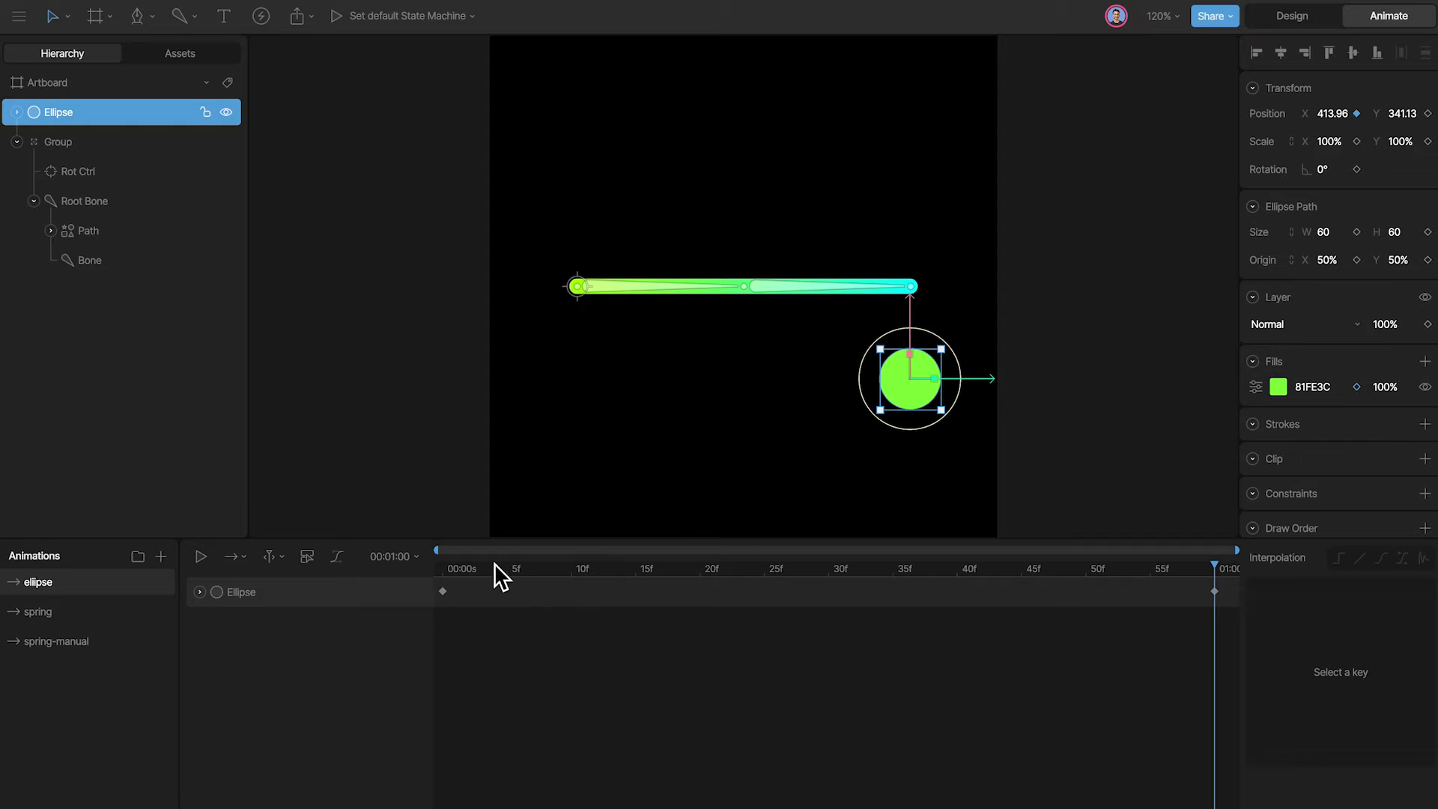
drag(494, 568, 390, 567)
click(445, 592)
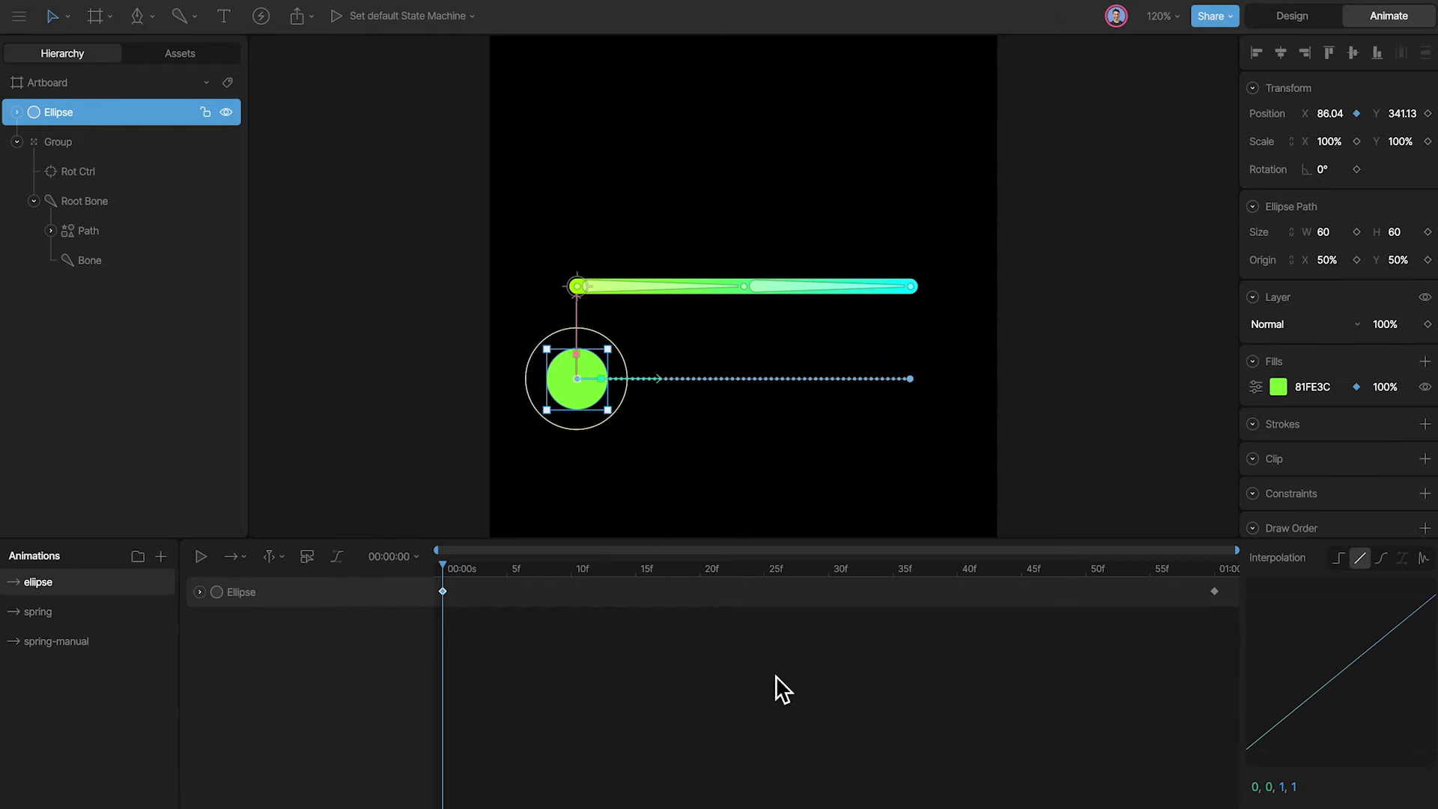
key(space)
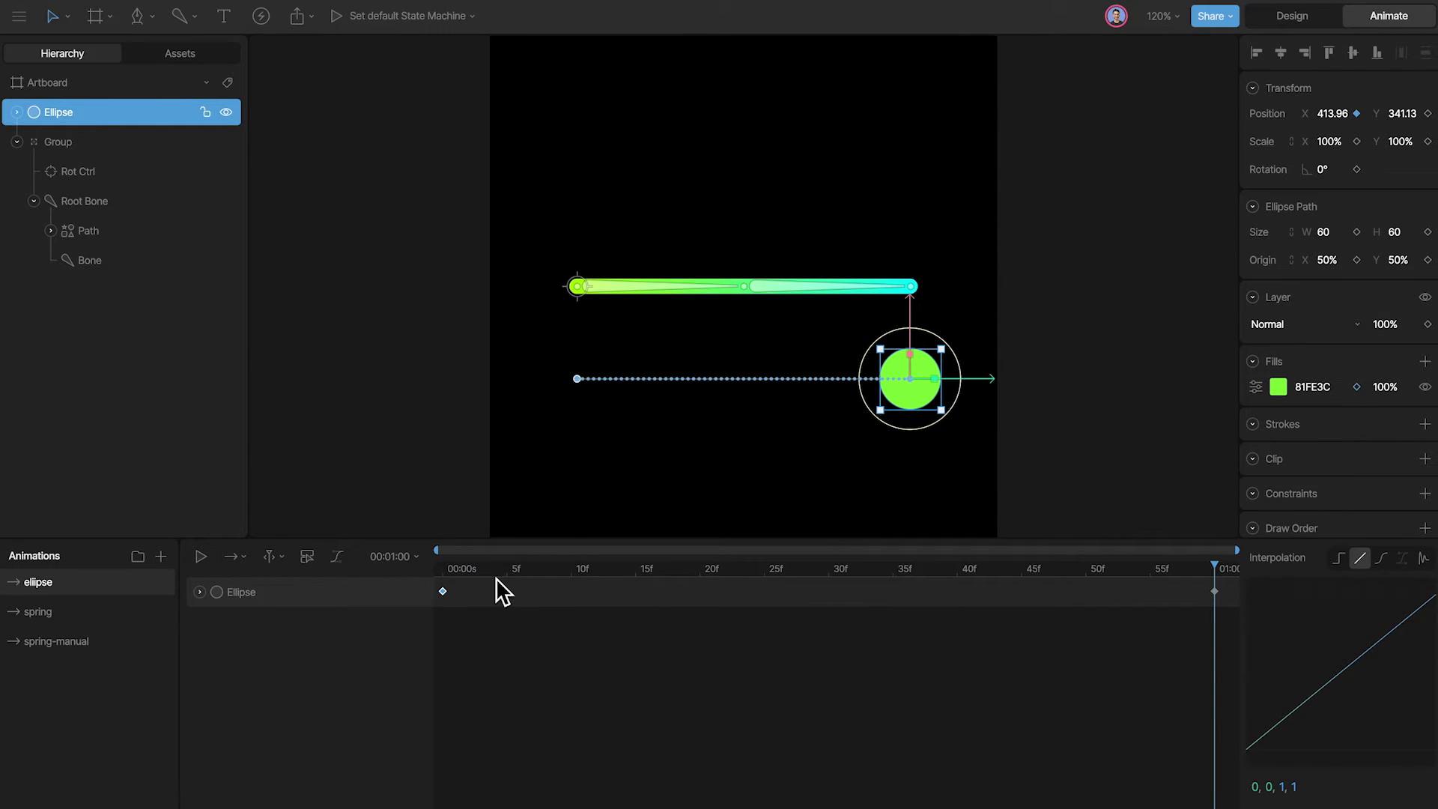
- Apply elastic interpolation to the ellipse's first key and preview the motion from the start
drag(495, 578, 419, 578)
click(1423, 557)
key(space)
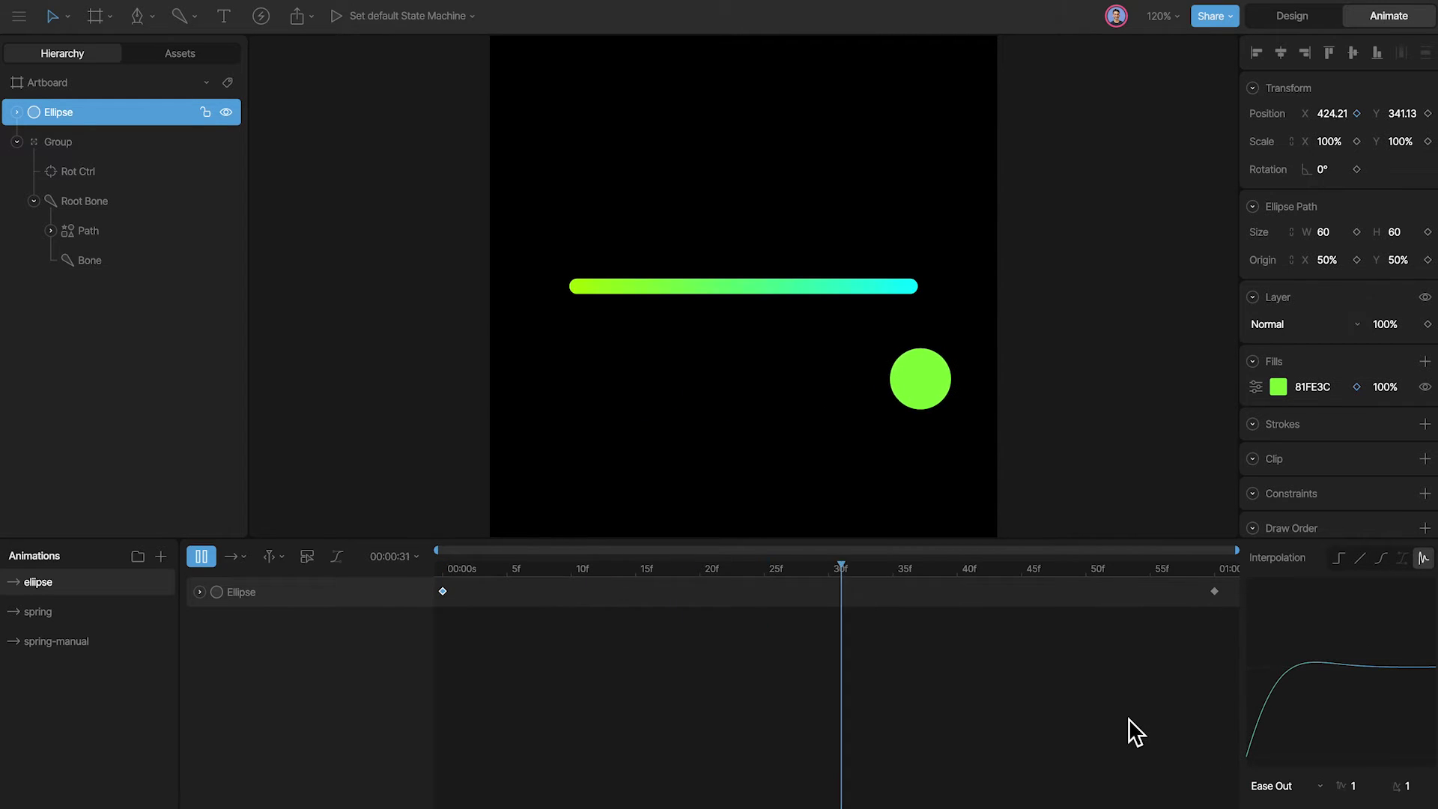
- Change the ellipse's elastic easing to Ease In and preview the animation from the start
drag(473, 577, 438, 571)
click(1281, 786)
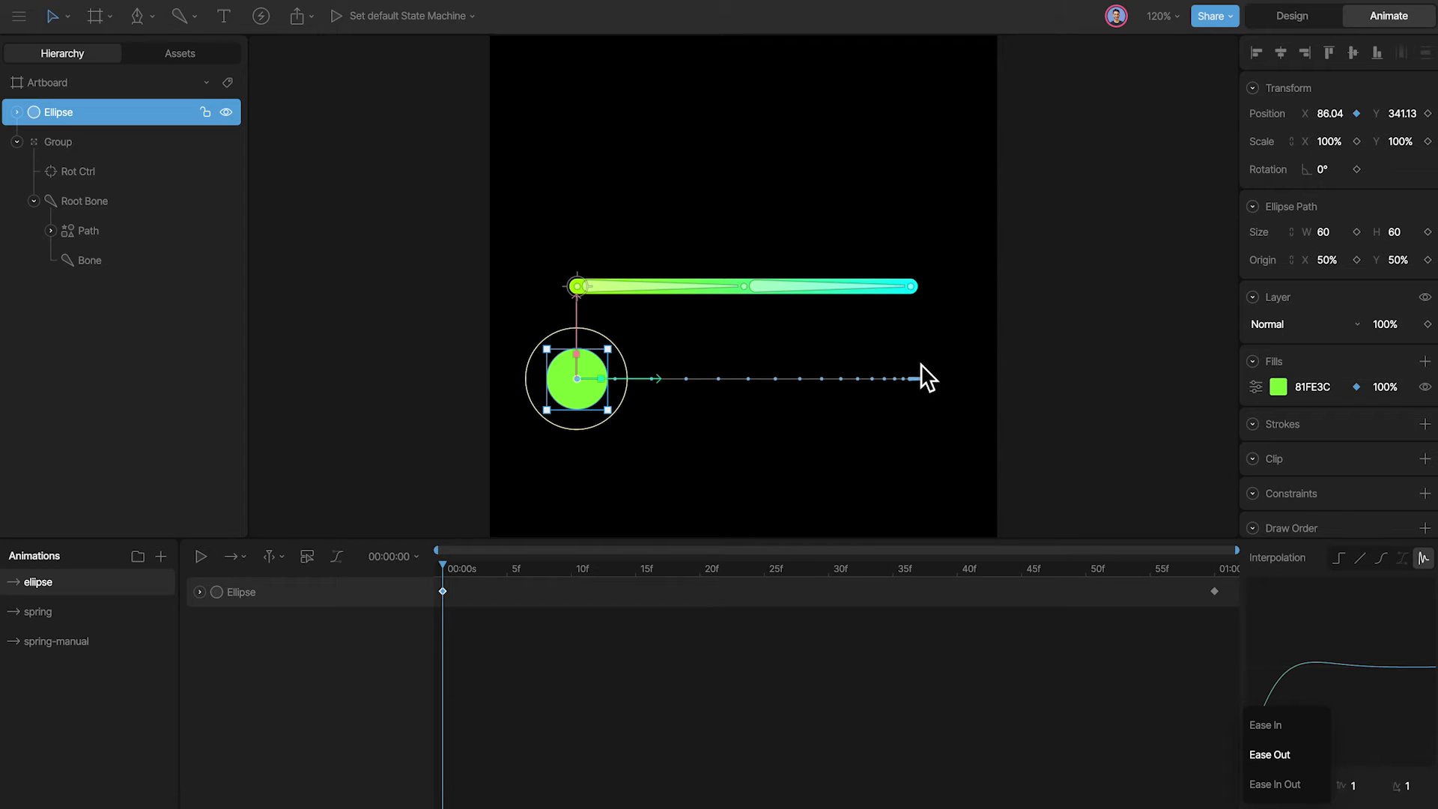
click(1298, 731)
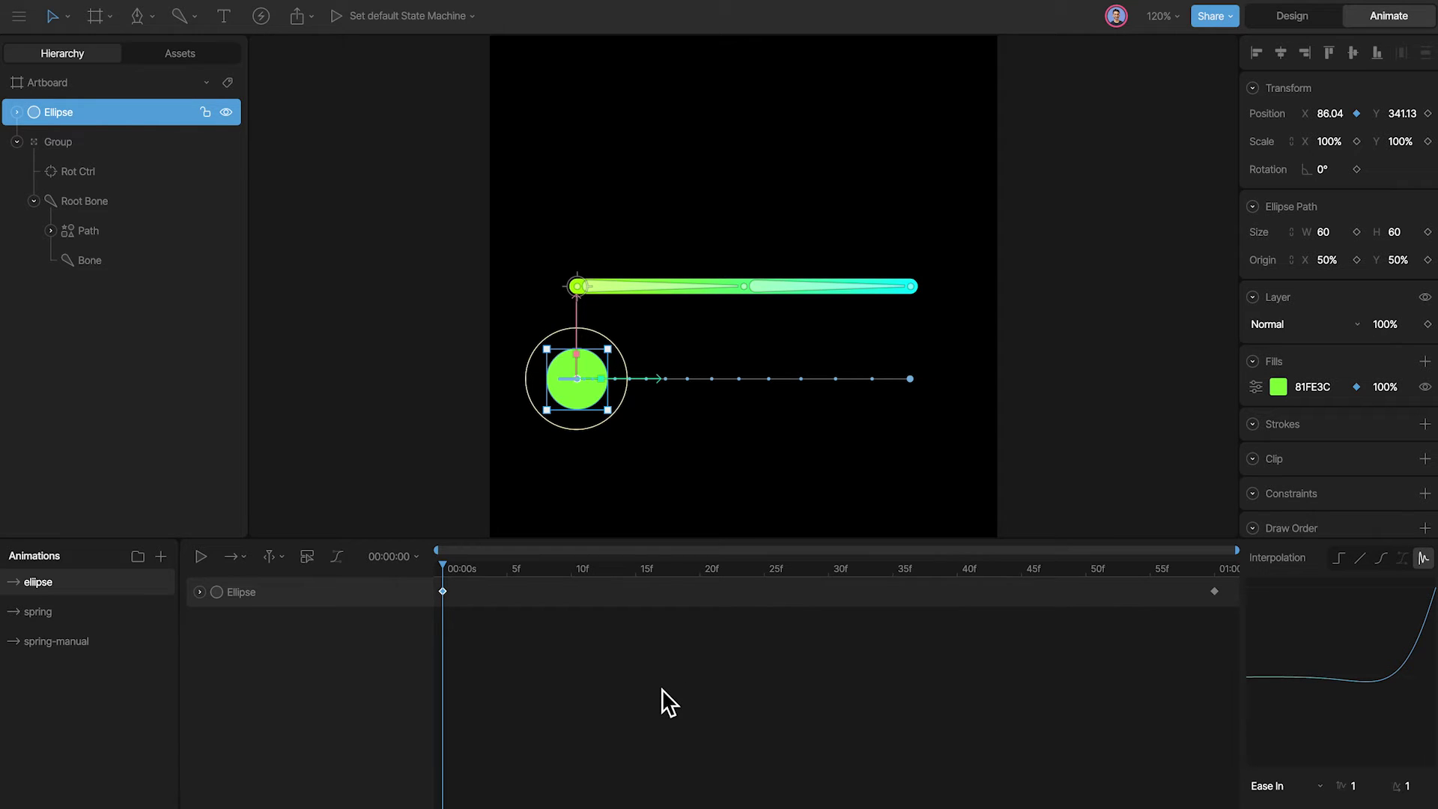
key(space)
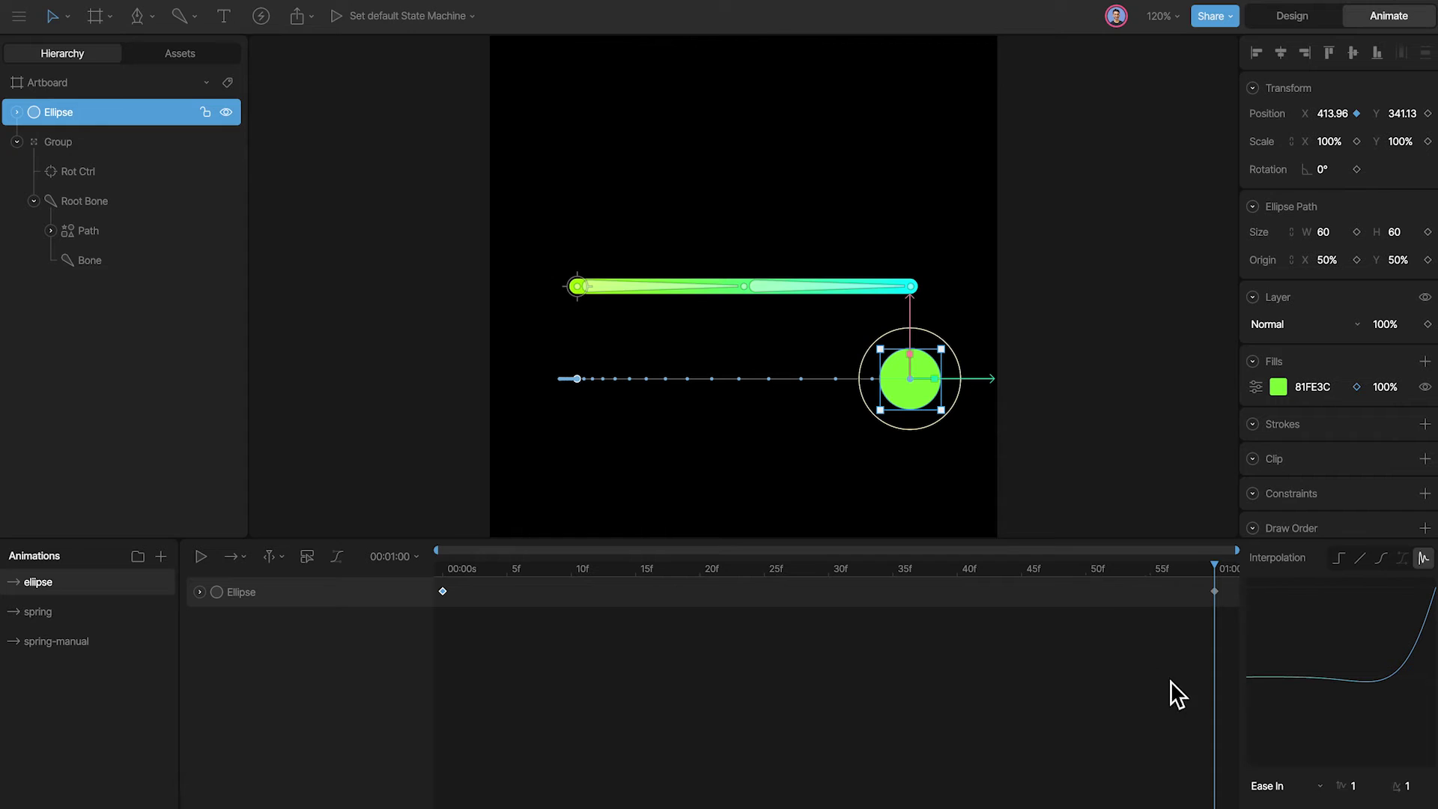
- Set the ellipse's elastic amplitude to 2 and period to 0.25
click(1374, 795)
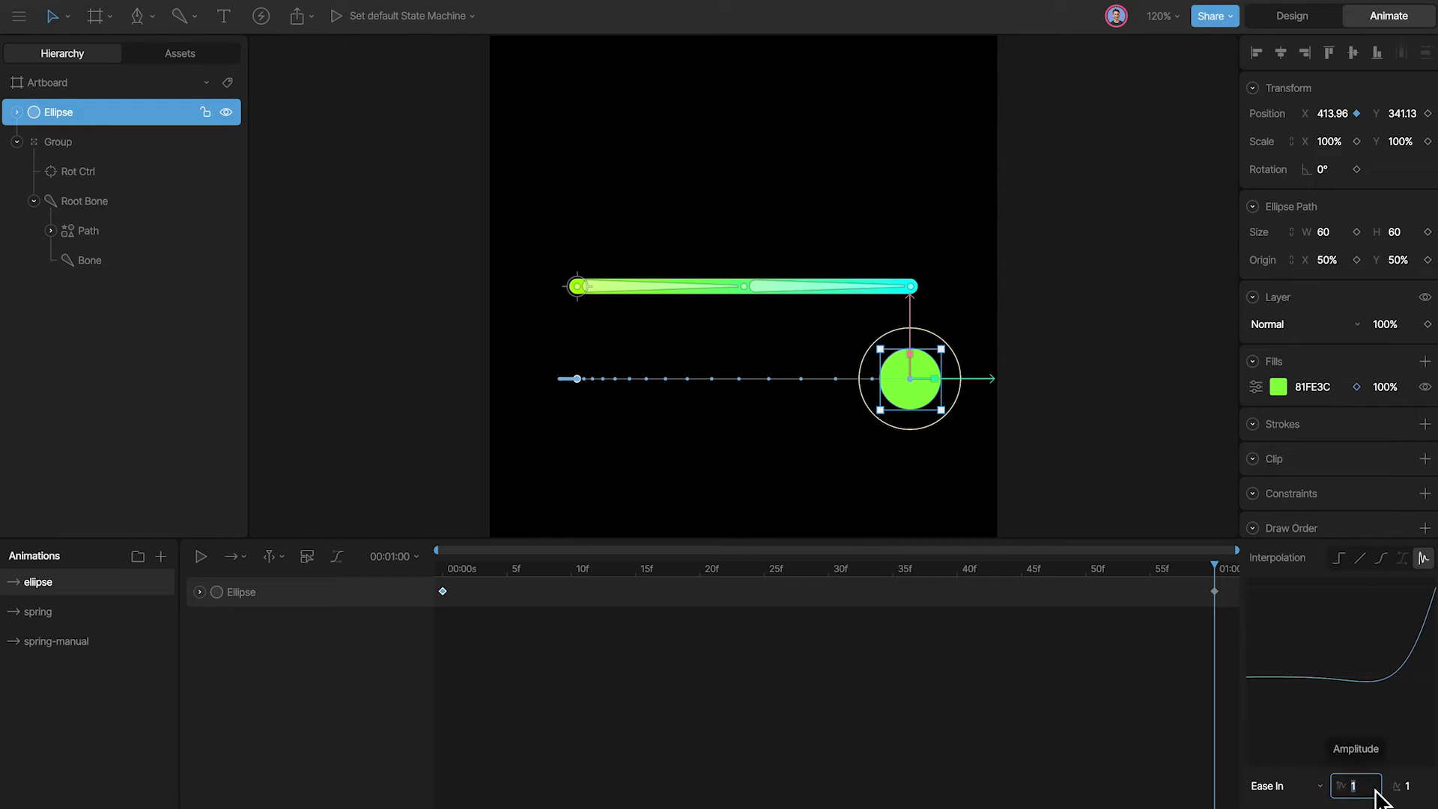
text(2)
key(Return)
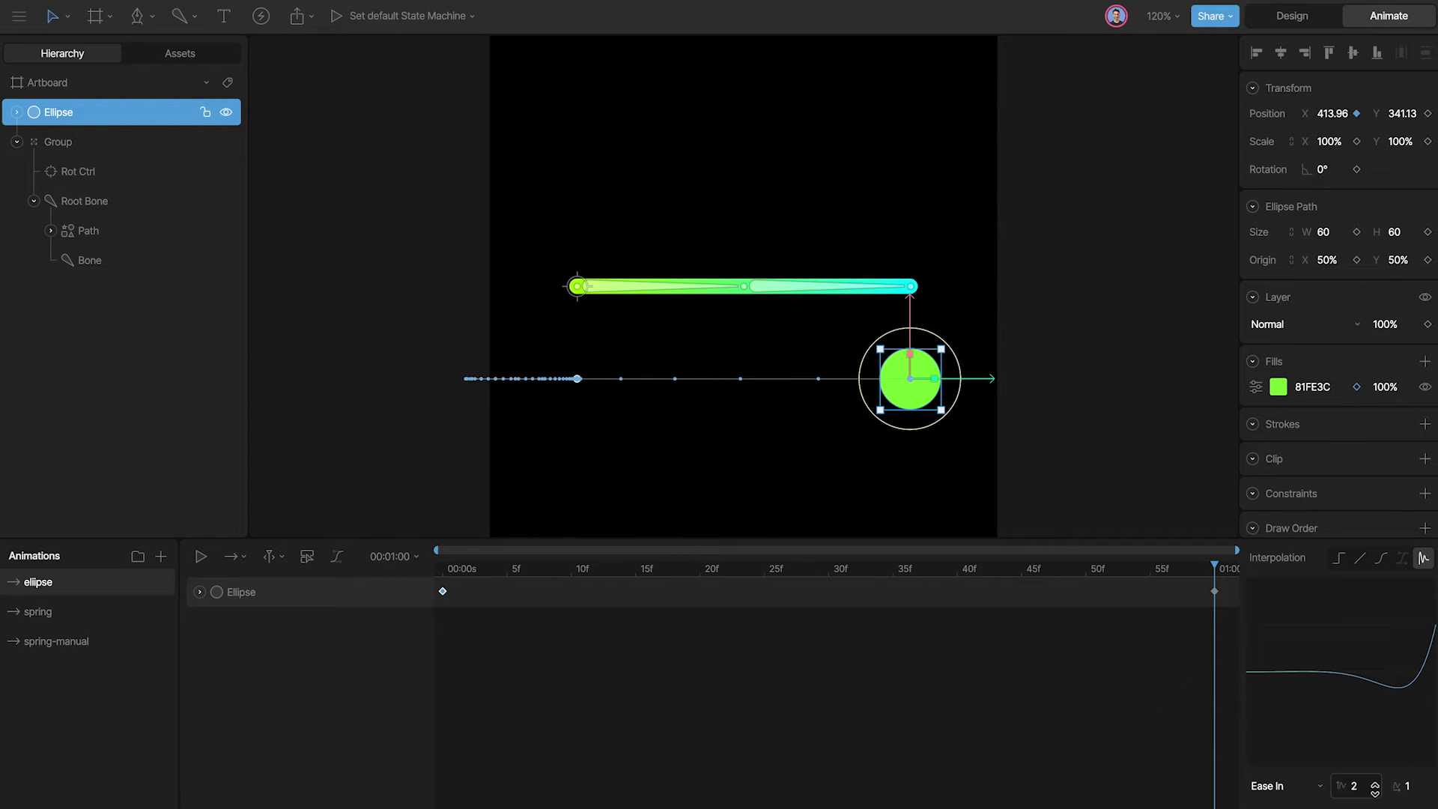
click(1415, 786)
text(0.25)
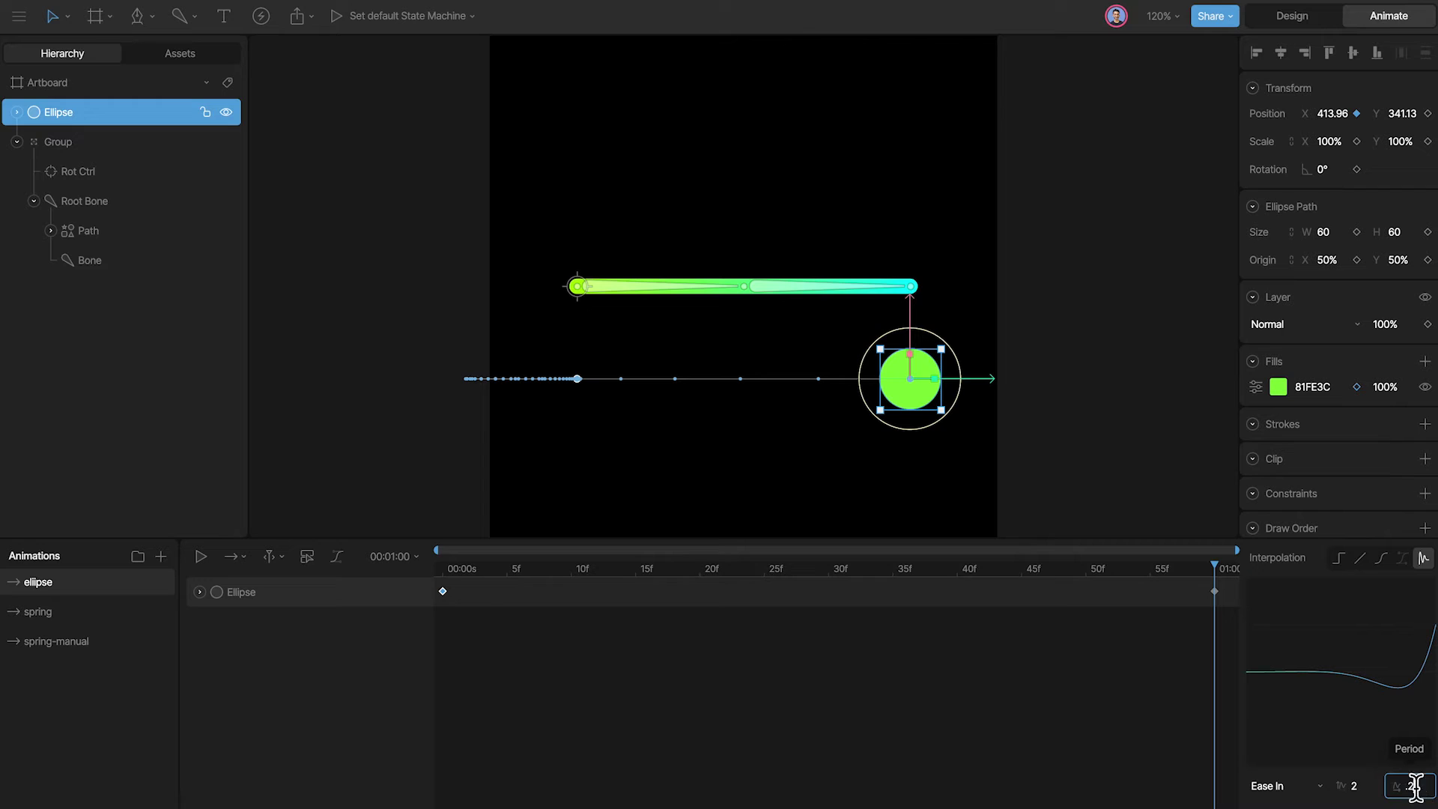
key(Return)
- Set the ellipse's elastic period to 0.8 and preview the animation from the start
click(1414, 786)
key(BackSpace)
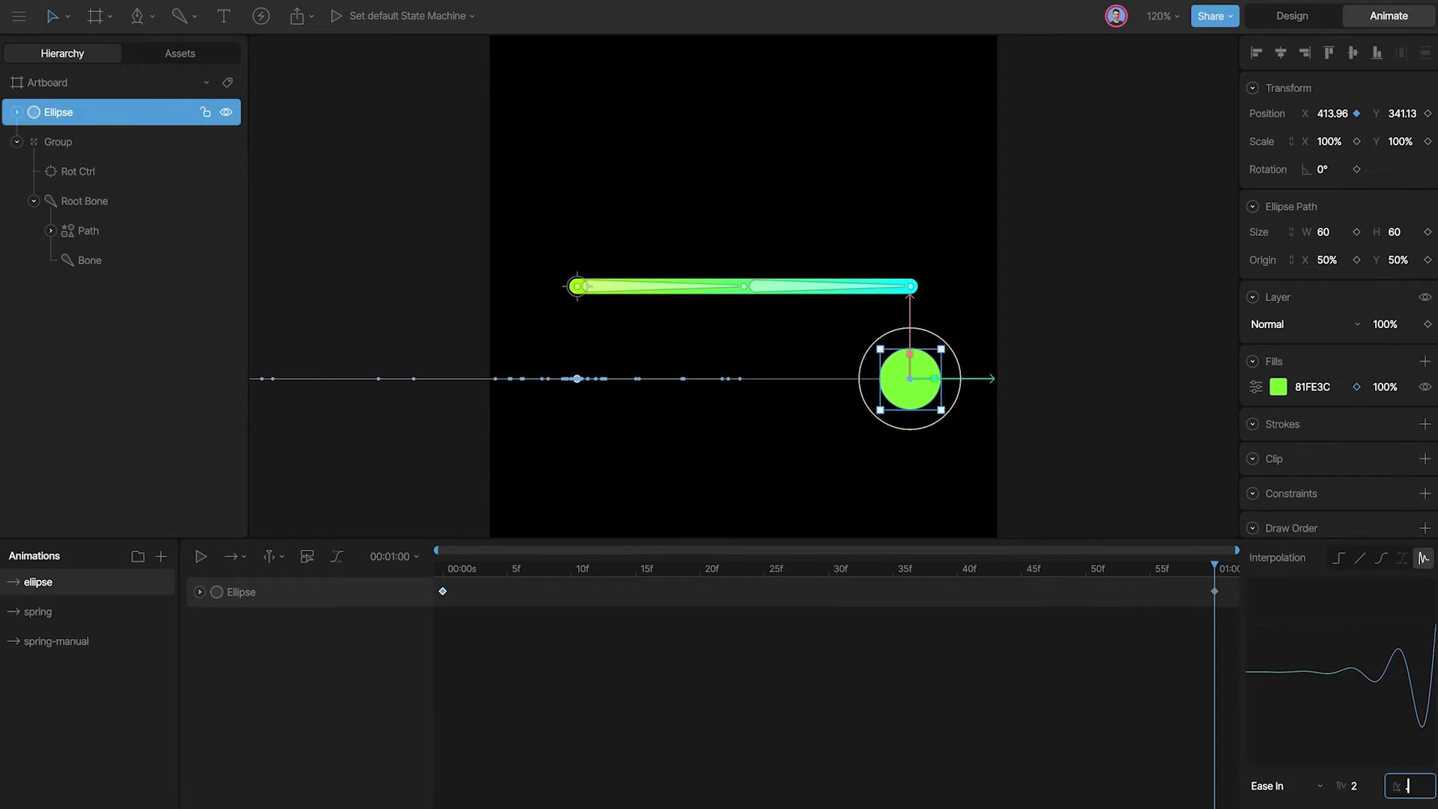
text(0.8)
key(Return)
drag(465, 569, 386, 575)
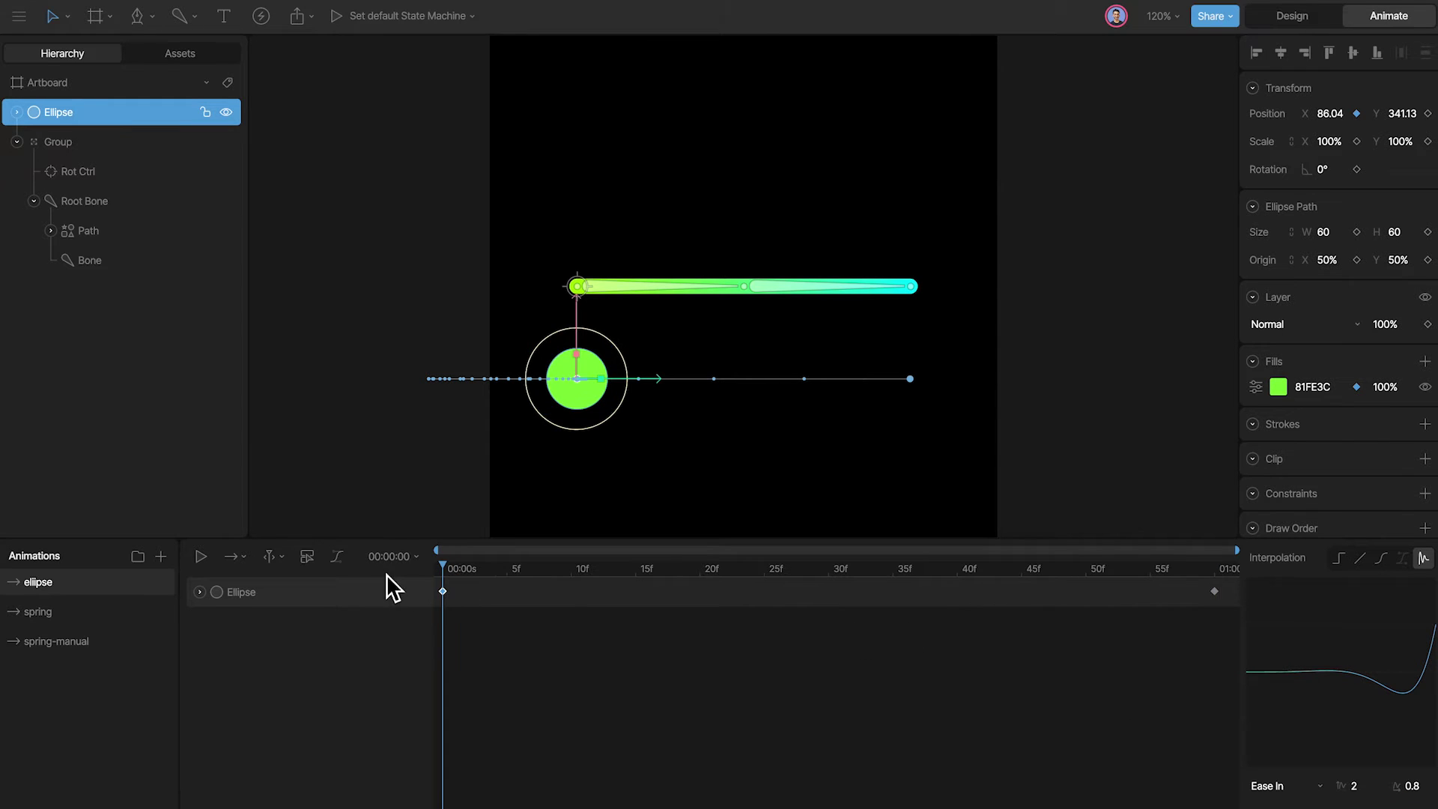
key(space)
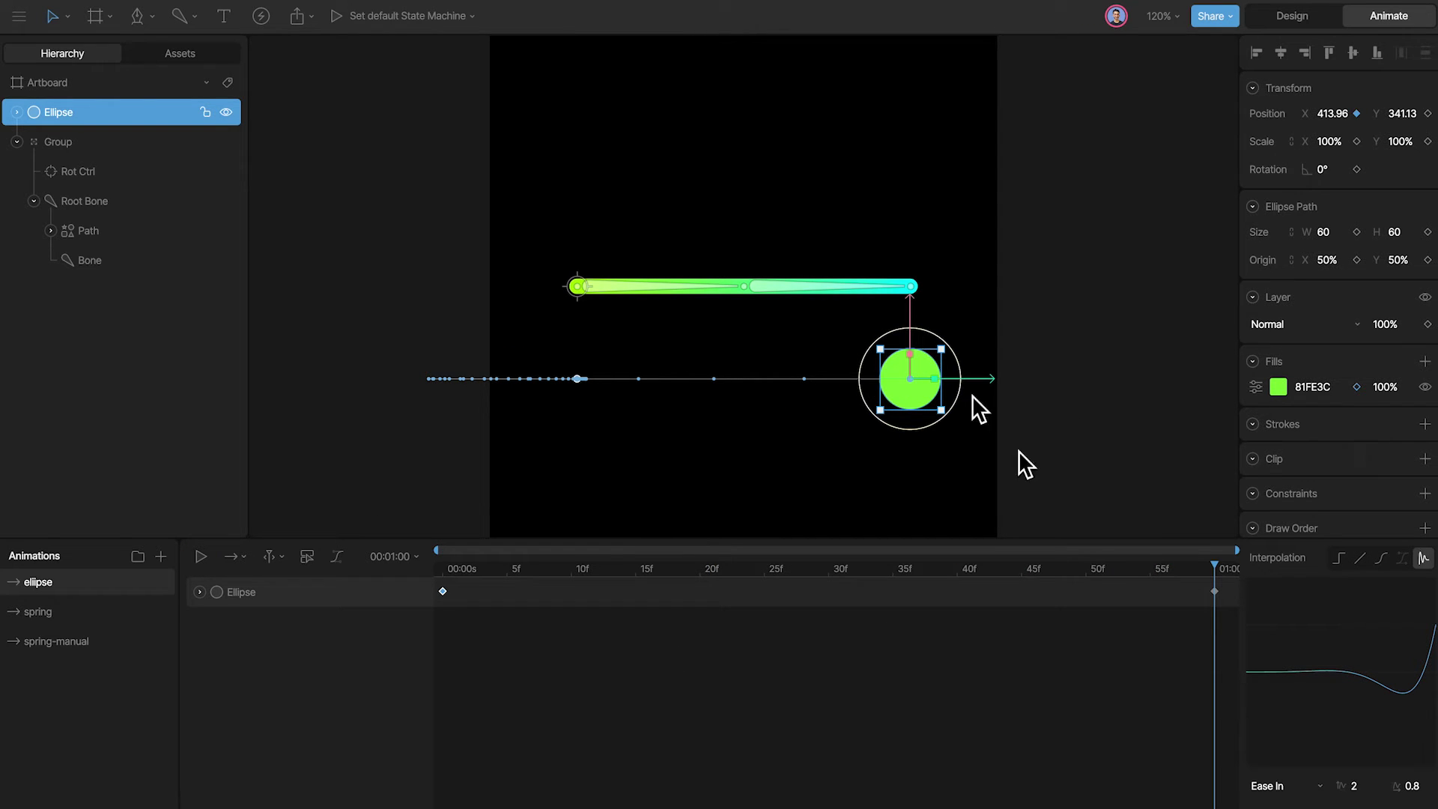
- Change the ellipse's elastic easing to Ease Out and preview the animation
click(1259, 793)
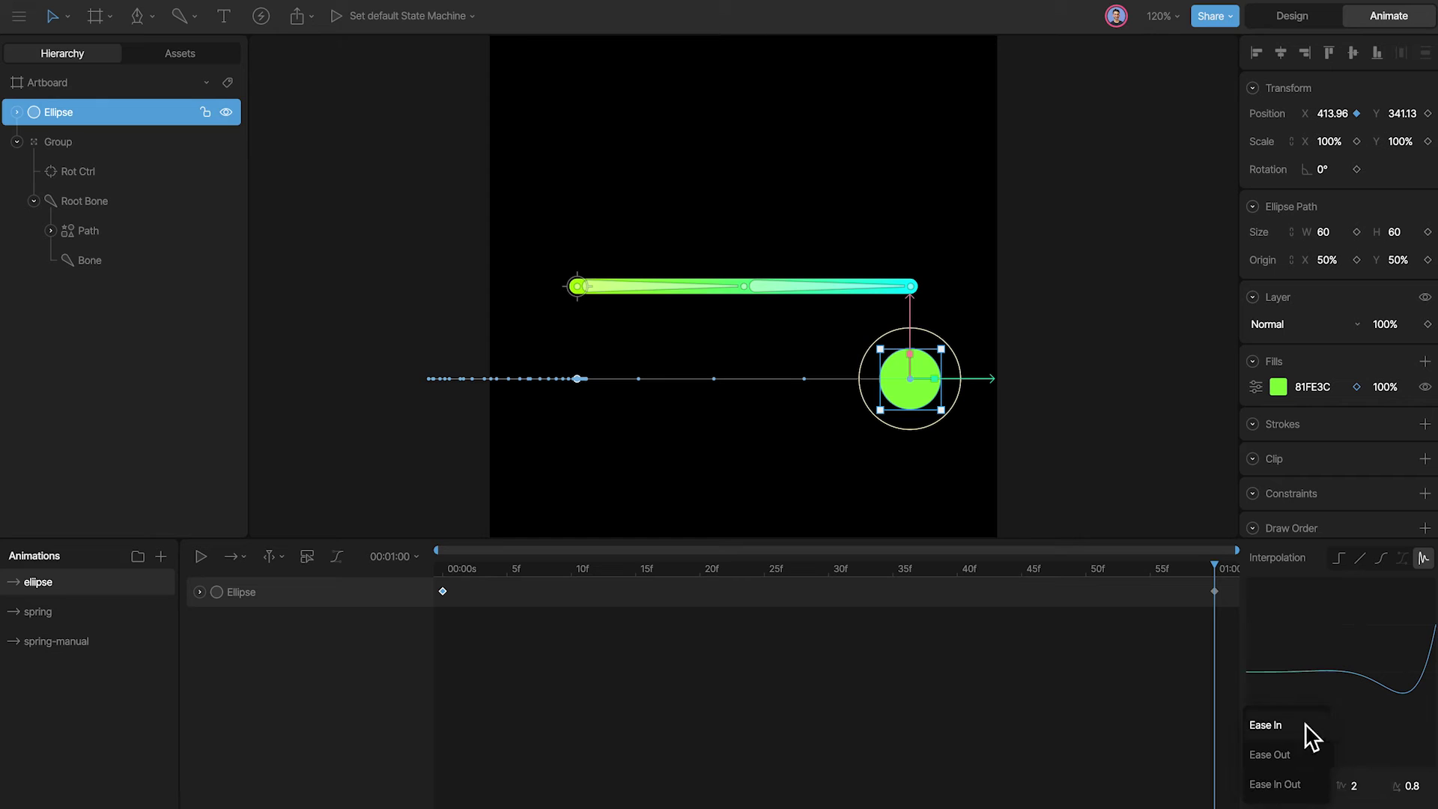
click(1296, 752)
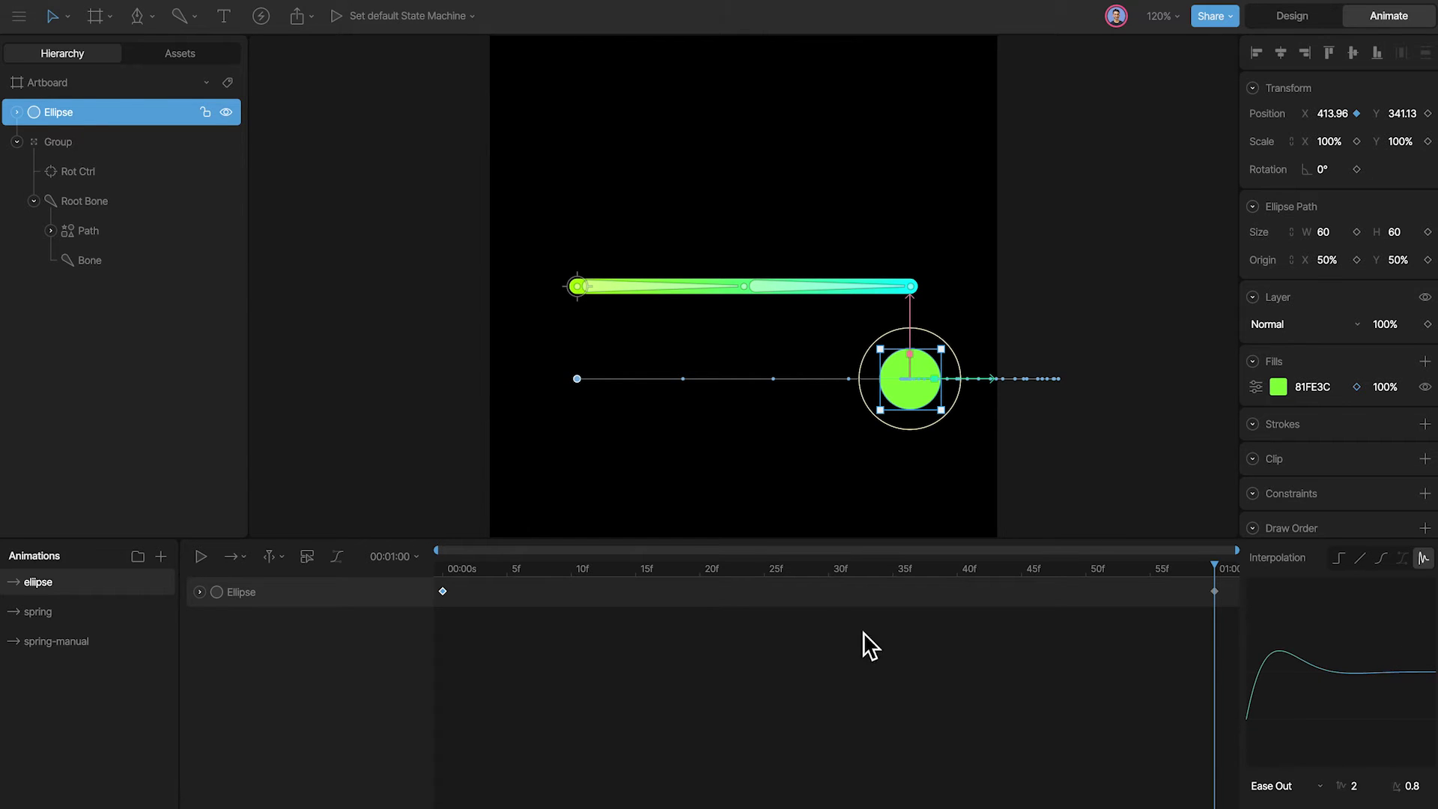
key(space)
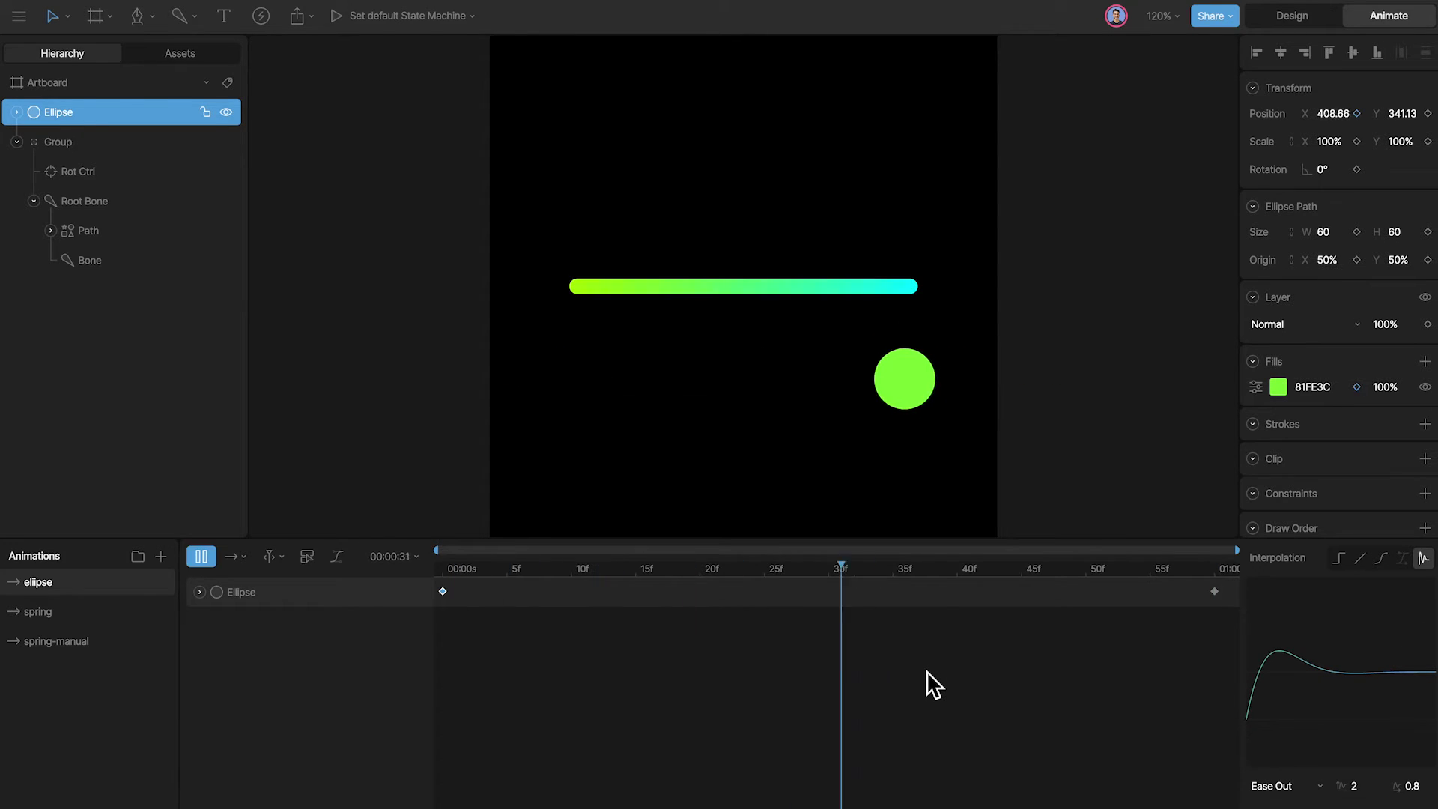
- Change the ellipse's elastic easing to Ease In Out
click(1290, 786)
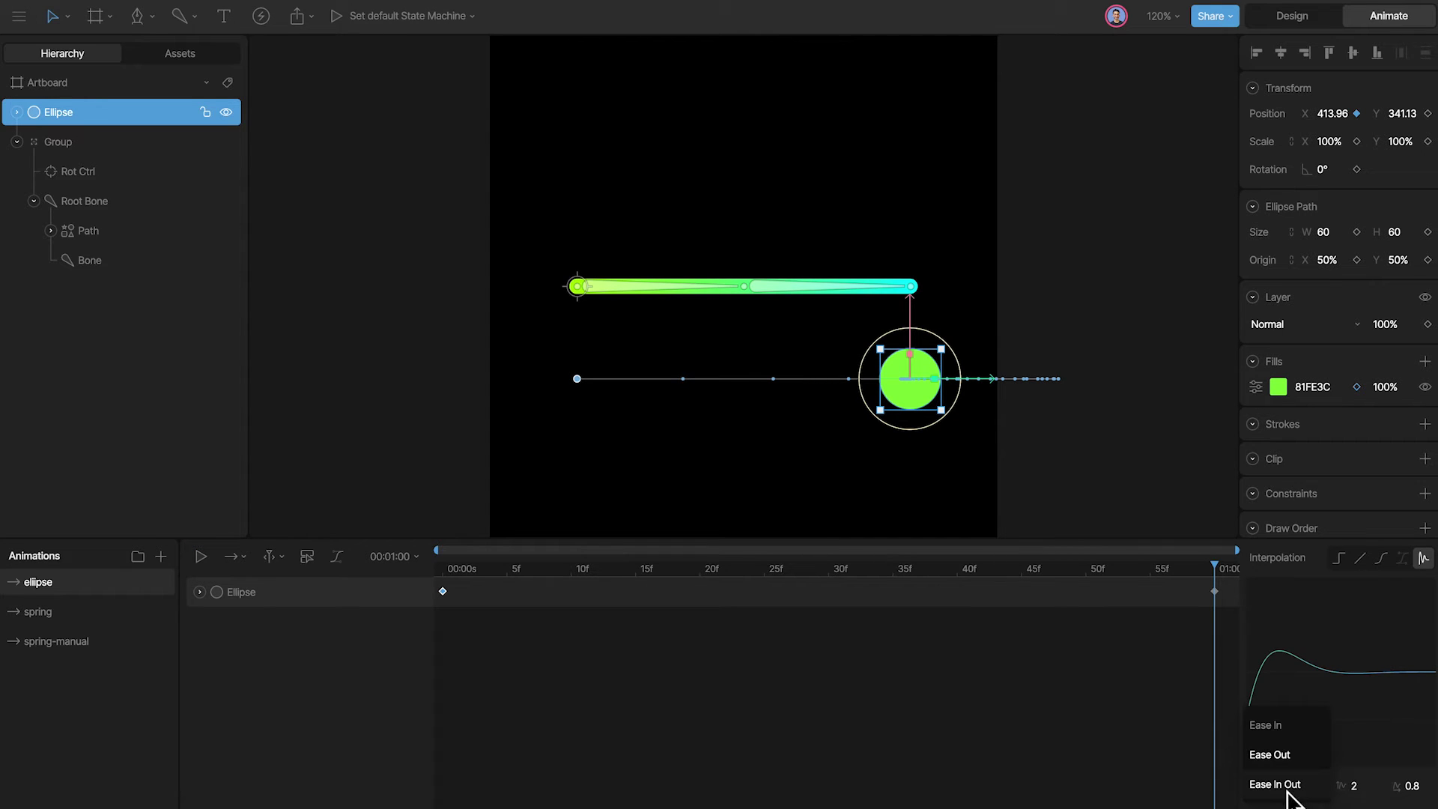
click(1287, 788)
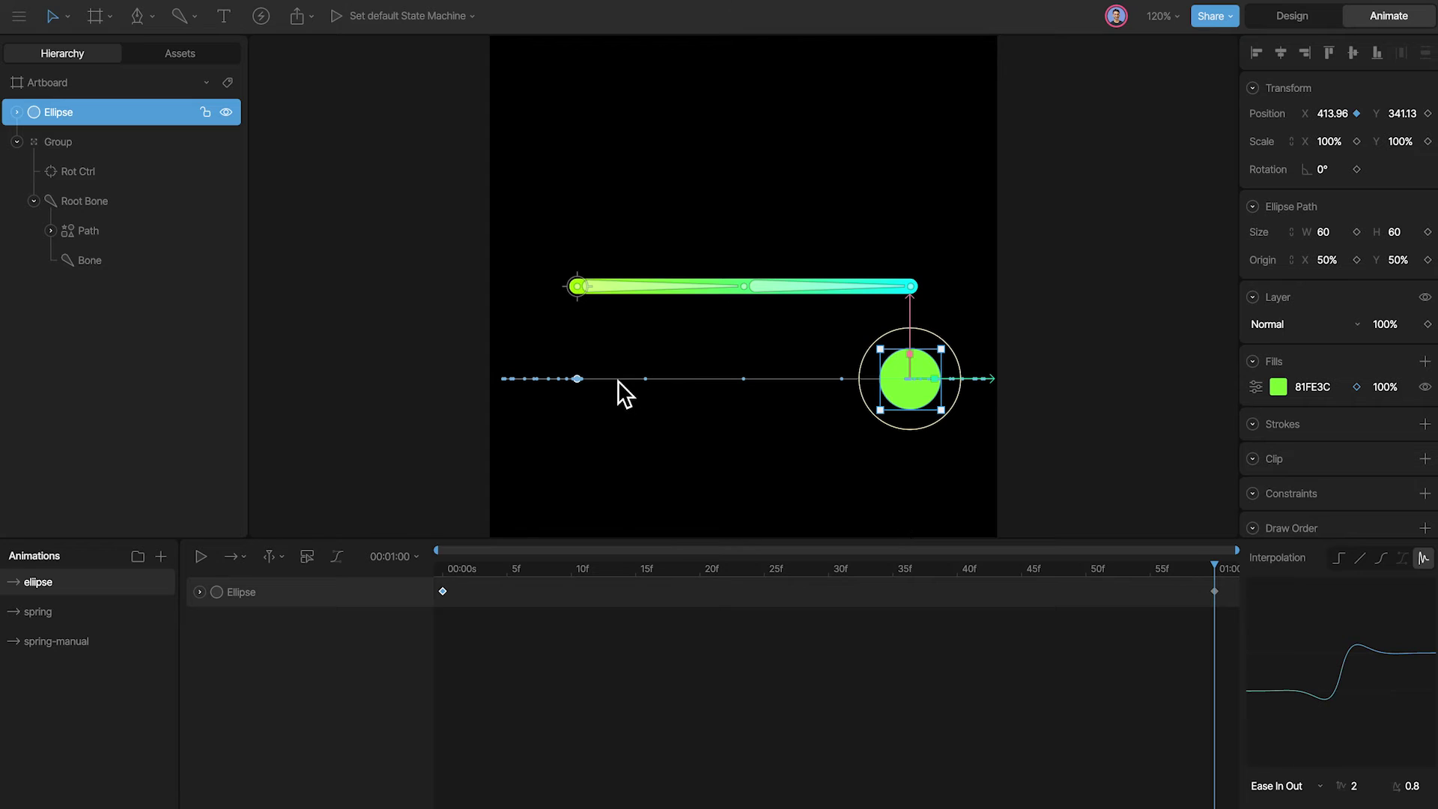
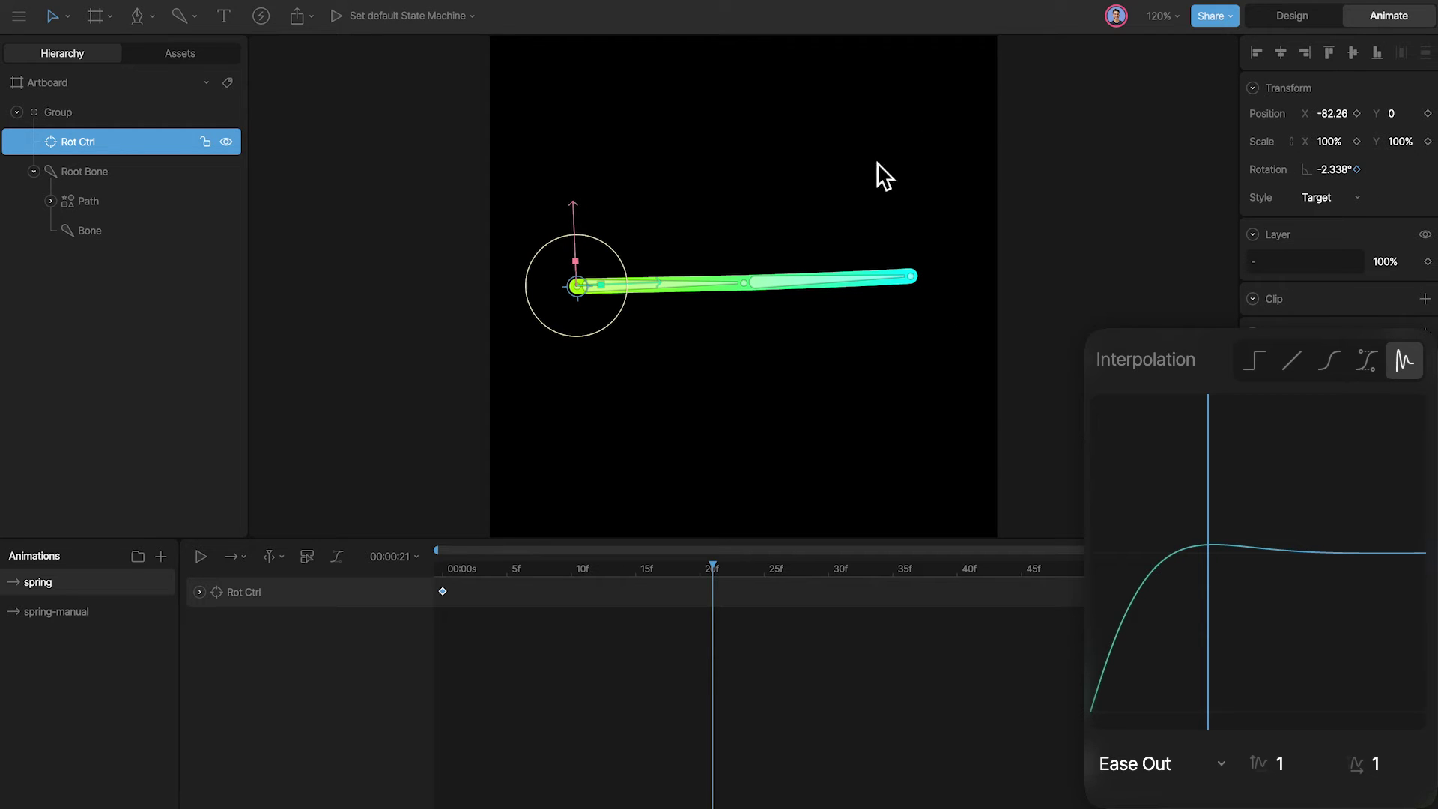
- Set the elastic amplitude of the bar's rotation key to 1.5 in the spring animation
click(1293, 753)
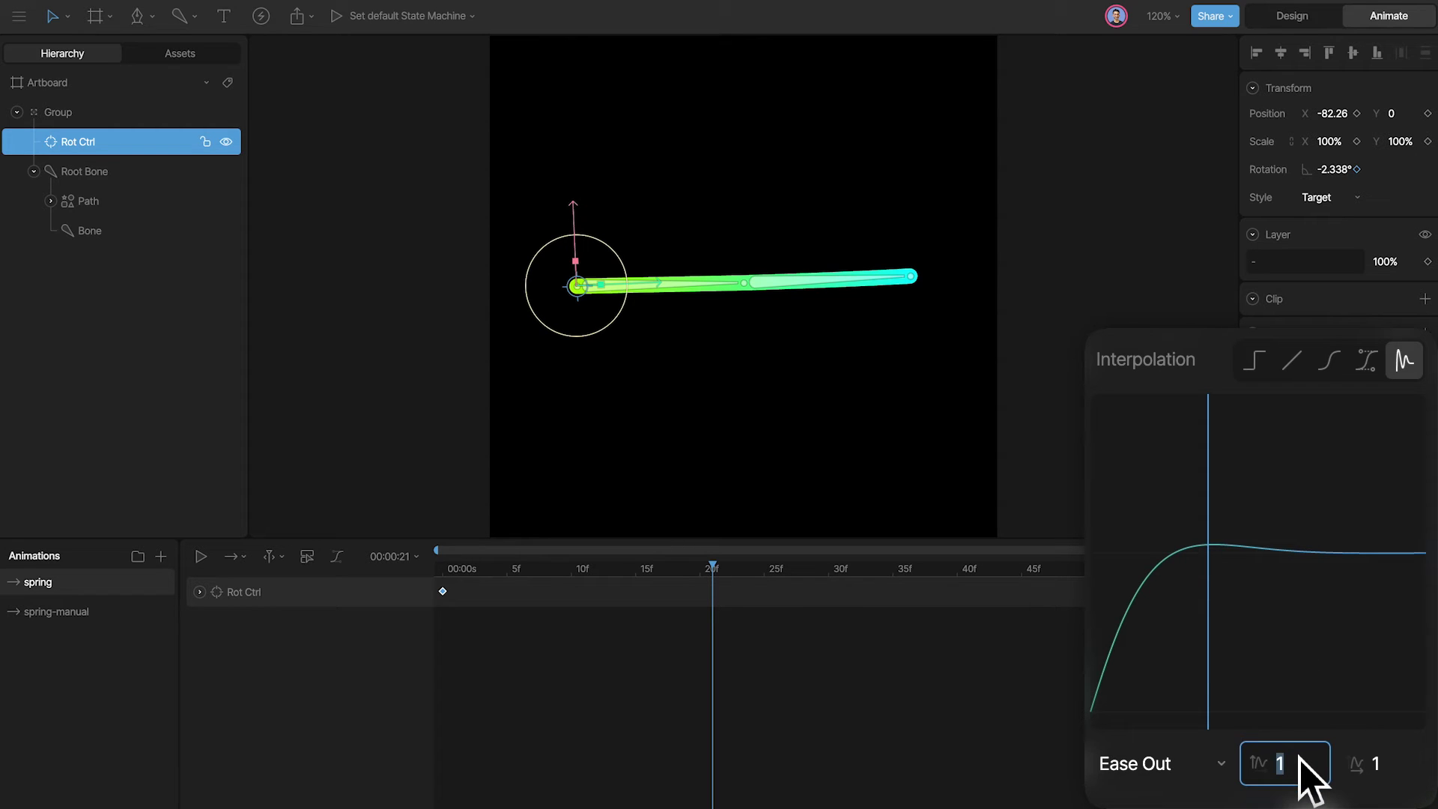
text(1.5)
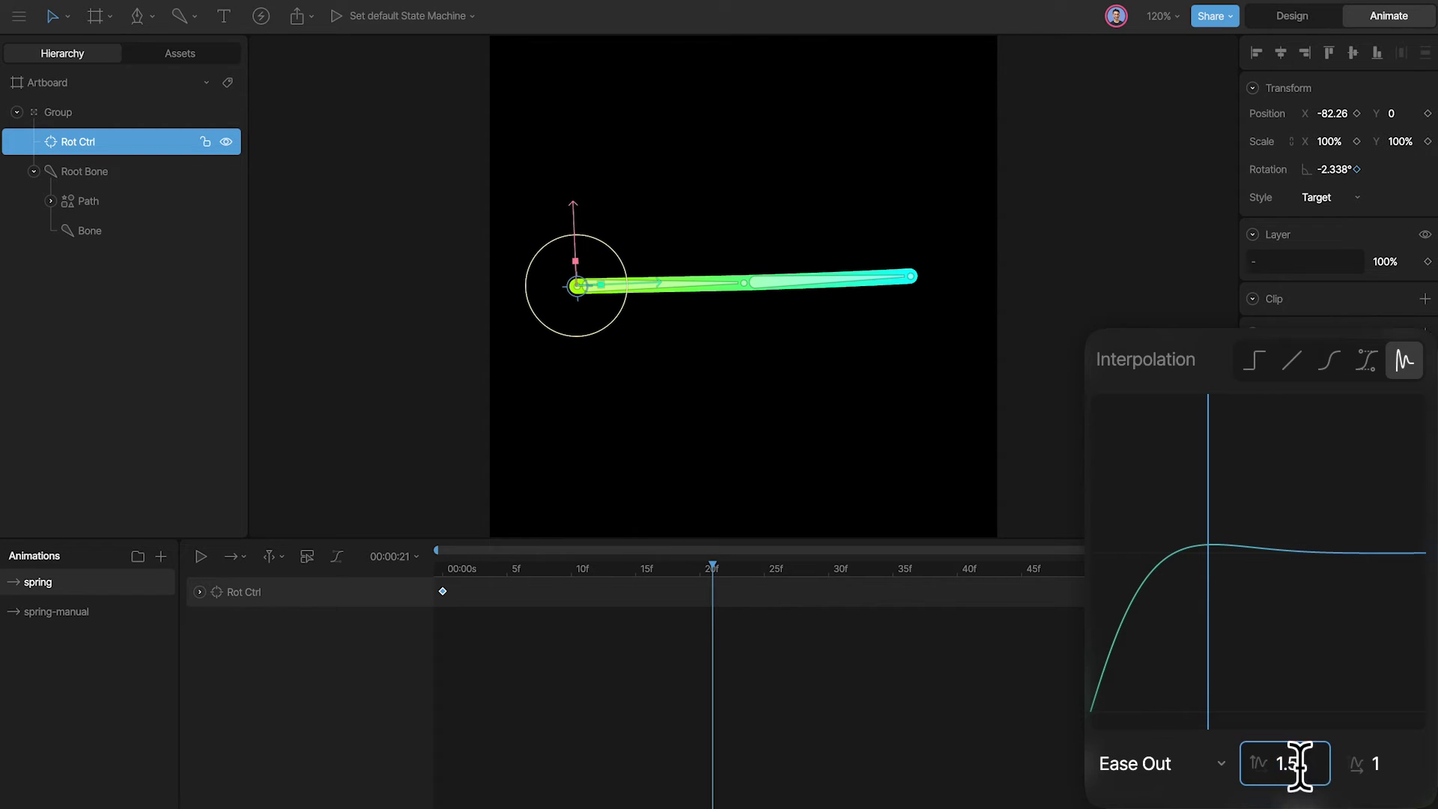
key(Return)
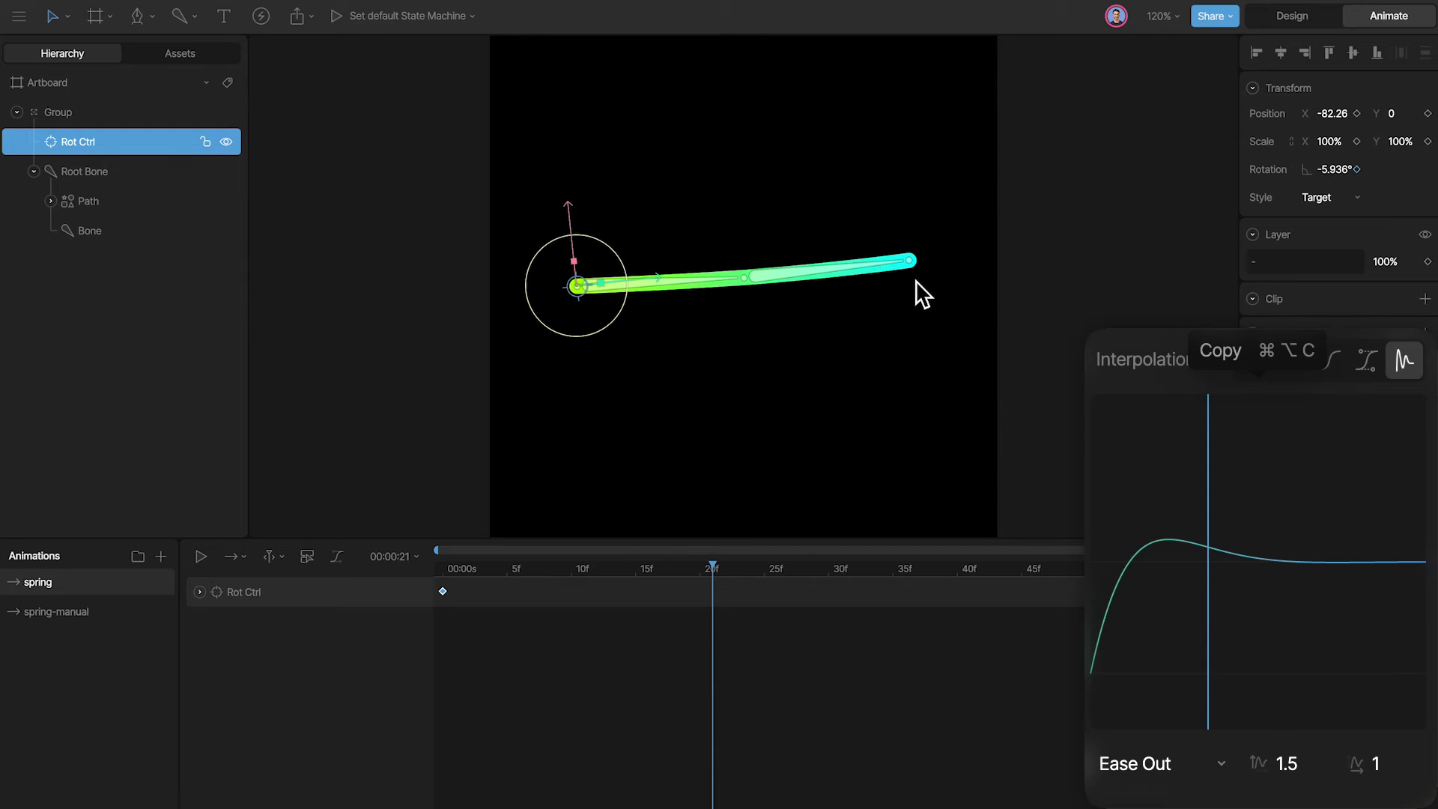
- Set the bar's elastic amplitude to 2, preview the animation from the start and scrub through its overshoot
click(1311, 746)
text(2)
key(Return)
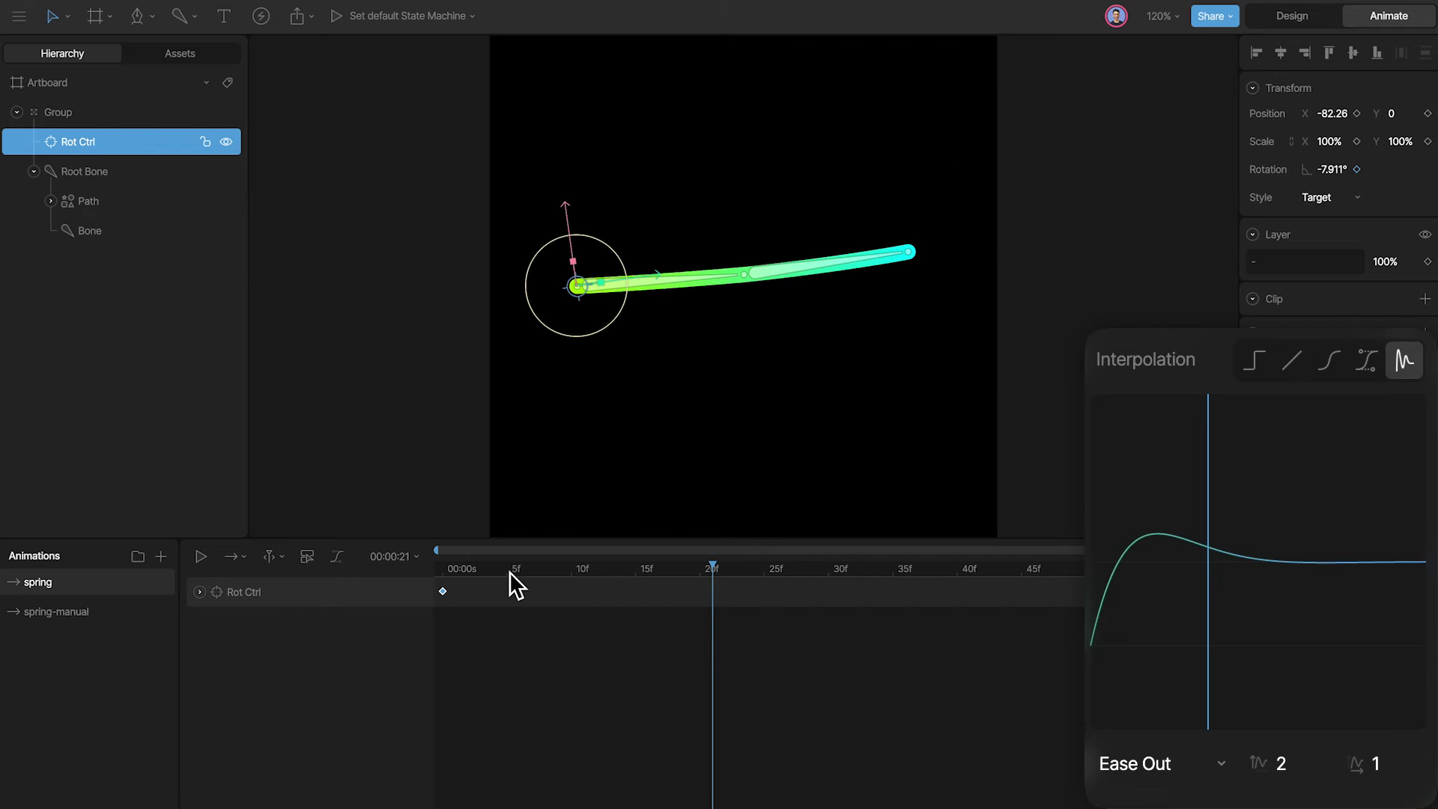
drag(509, 572, 401, 575)
key(space)
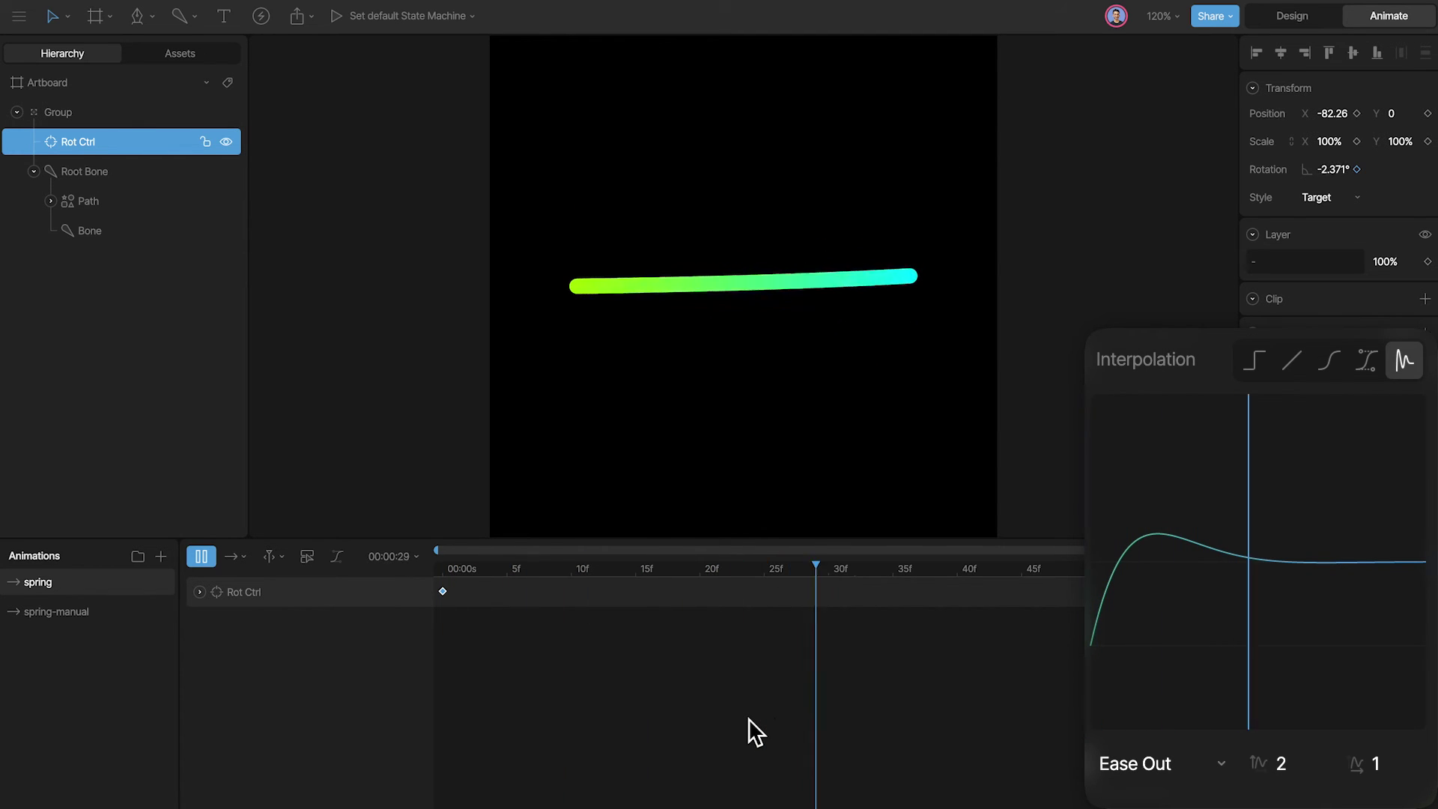
mouse_move(540, 563)
mouse_down()
mouse_move(652, 563)
mouse_move(631, 558)
mouse_up()
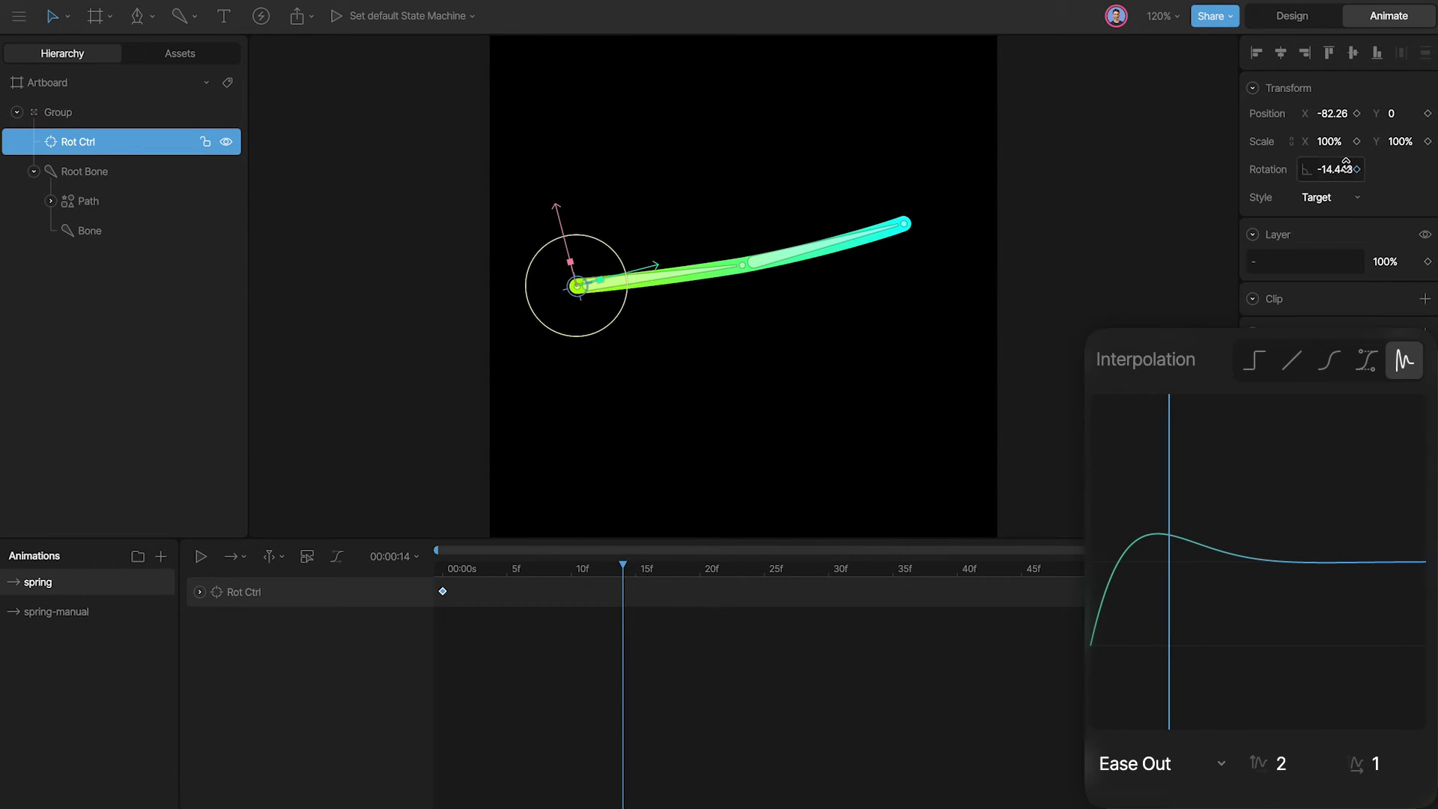
- Set the bar's elastic amplitude to 5, preview the animation from the start and scrub through it
click(1282, 762)
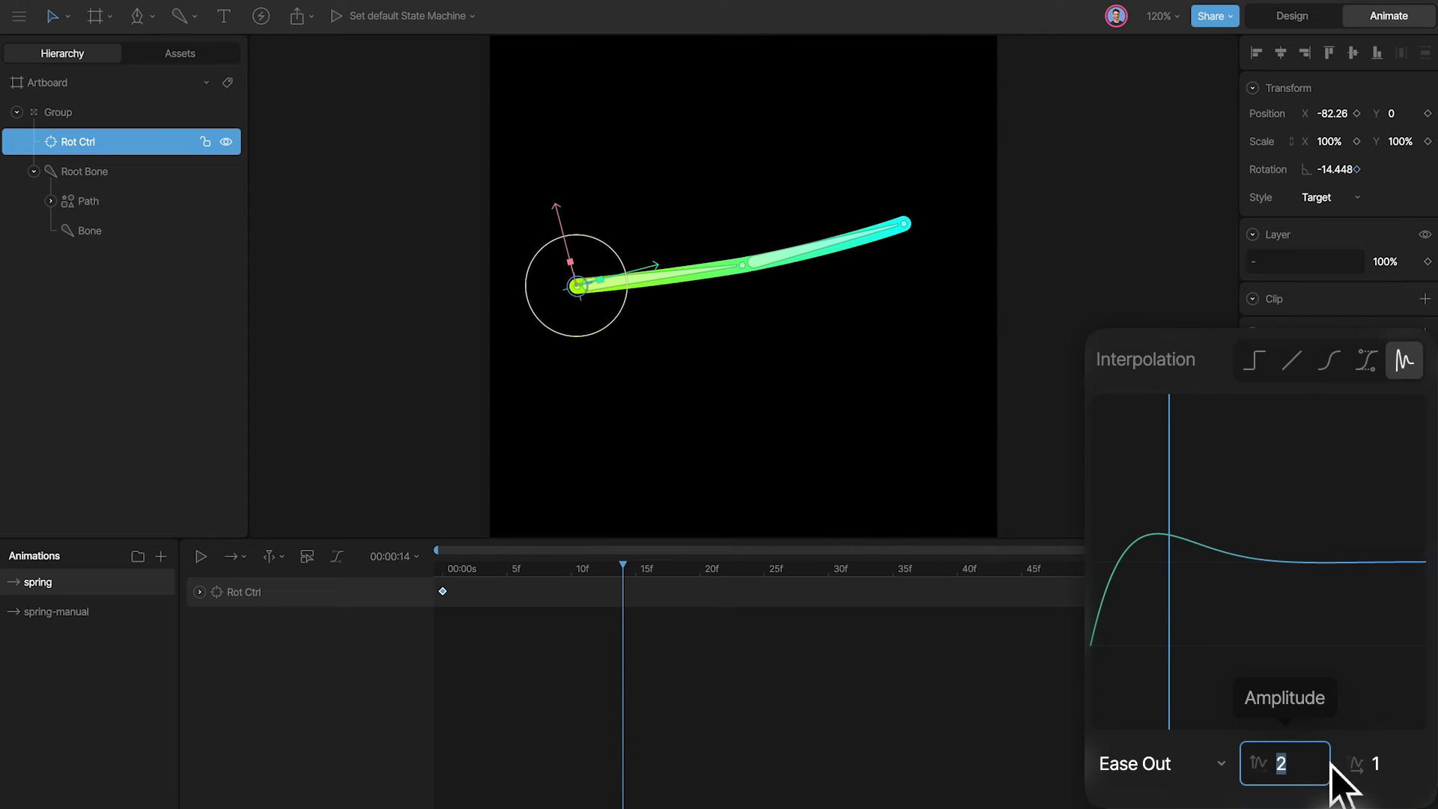
scroll(1327, 765, up, 4)
text(5)
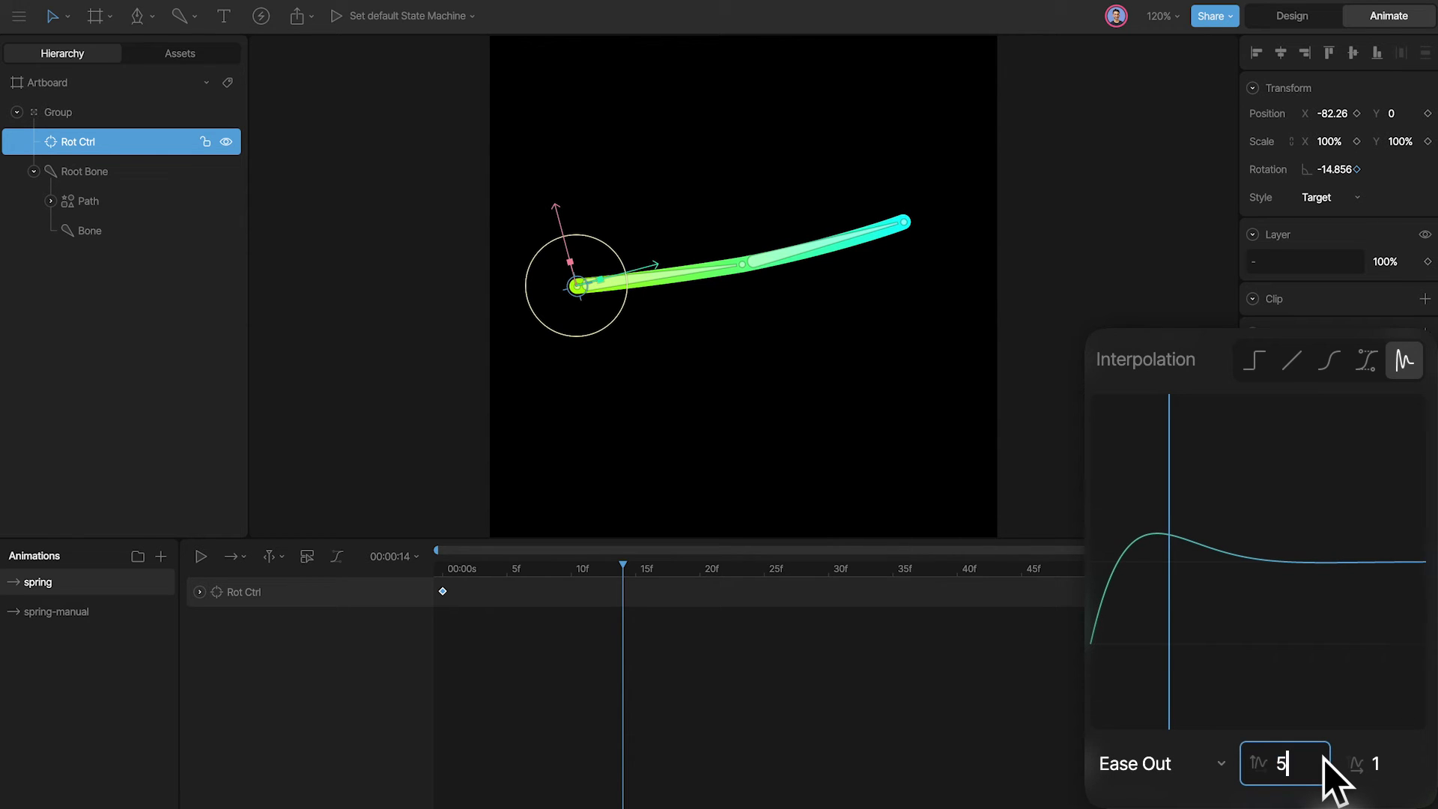
key(Return)
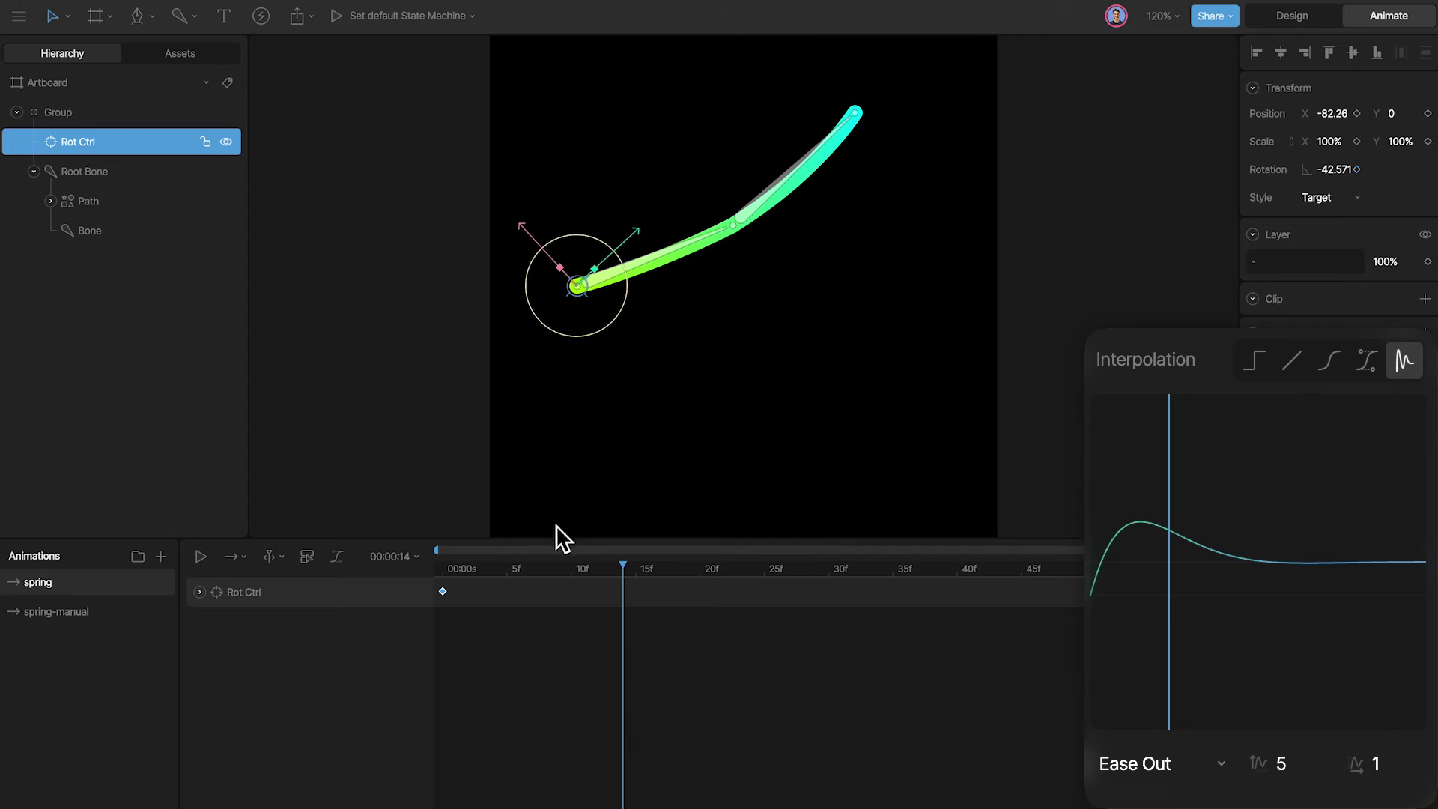
click(434, 564)
key(space)
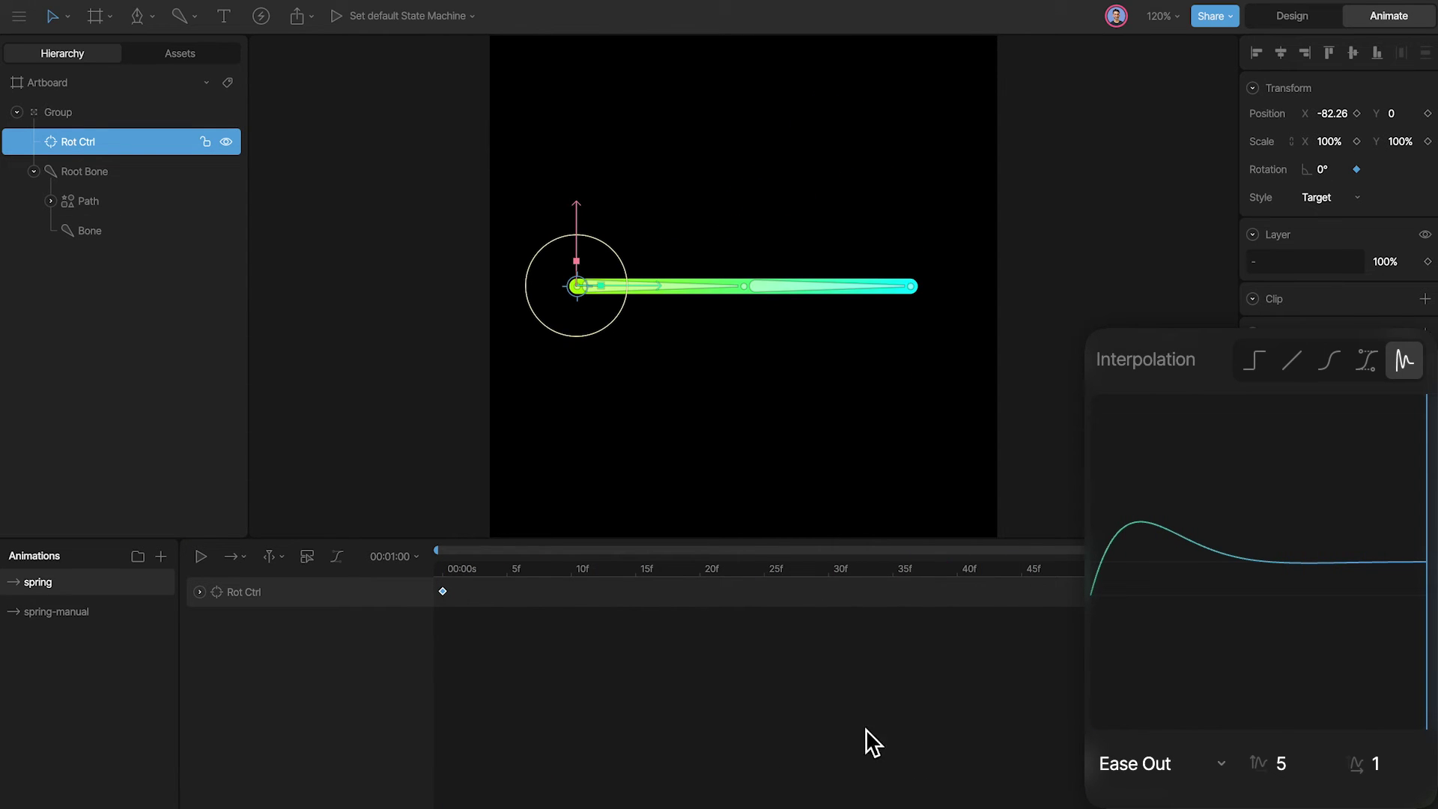
drag(507, 569, 847, 585)
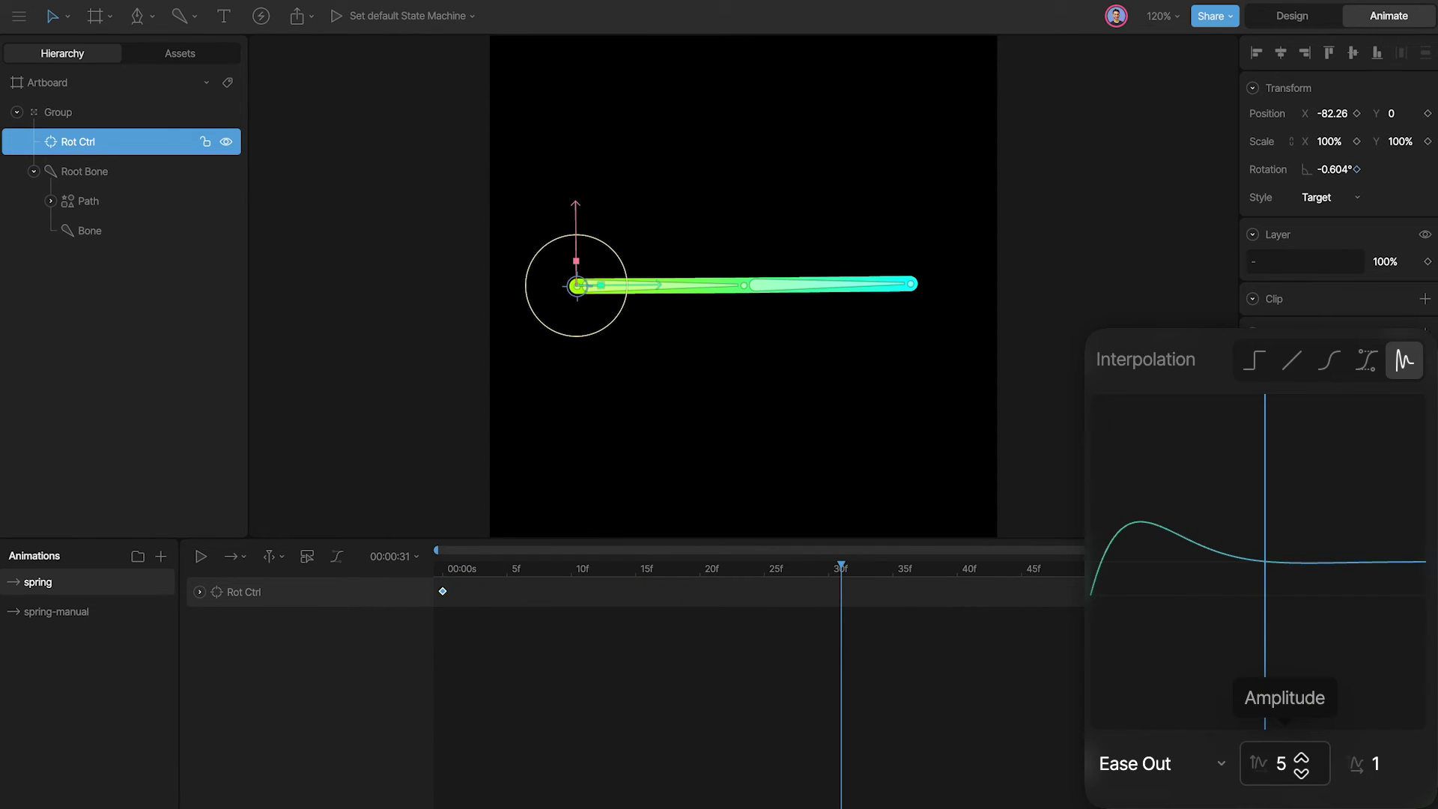
- Set the bar's elastic amplitude back to 2 and scrub through the animation to its end
click(1302, 766)
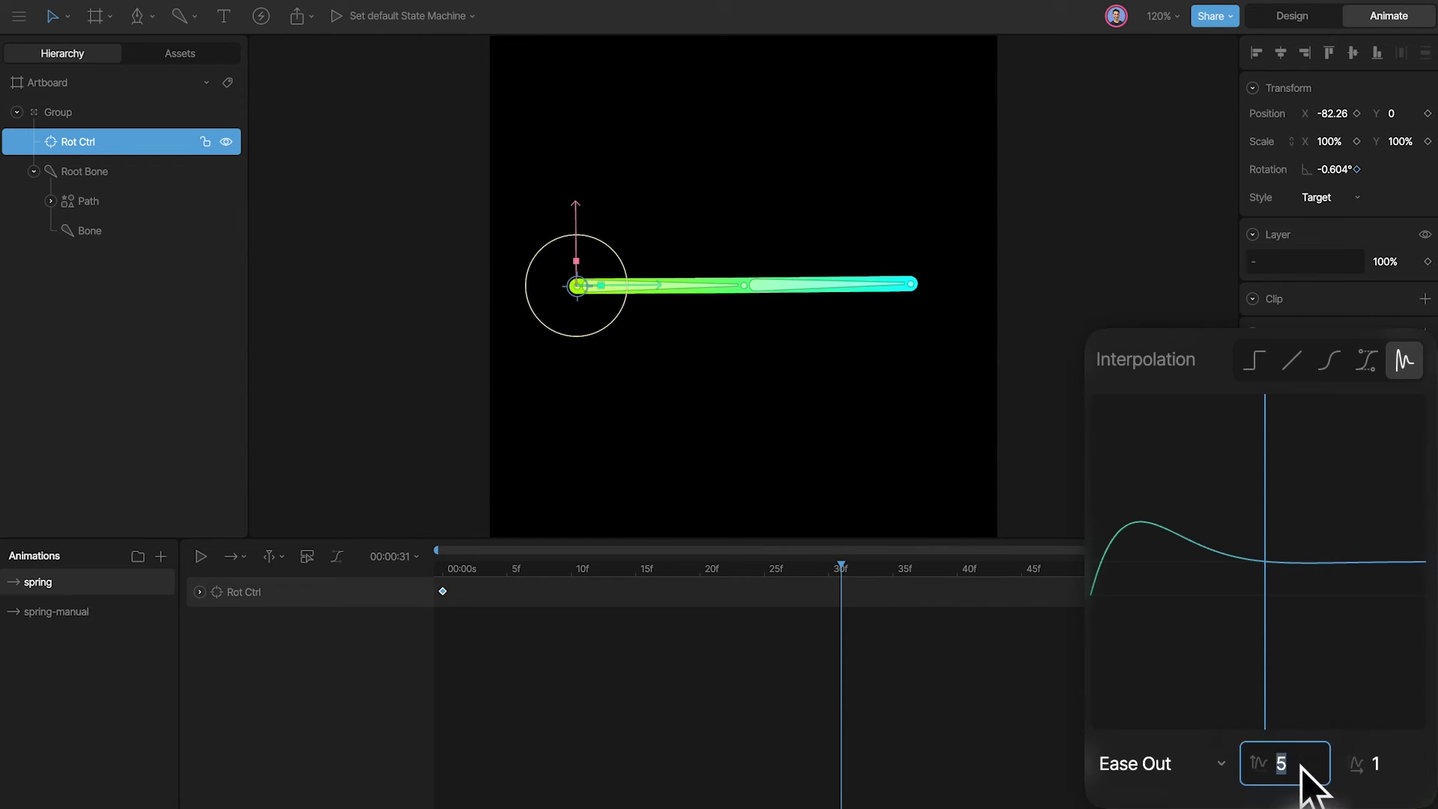
text(2)
key(Return)
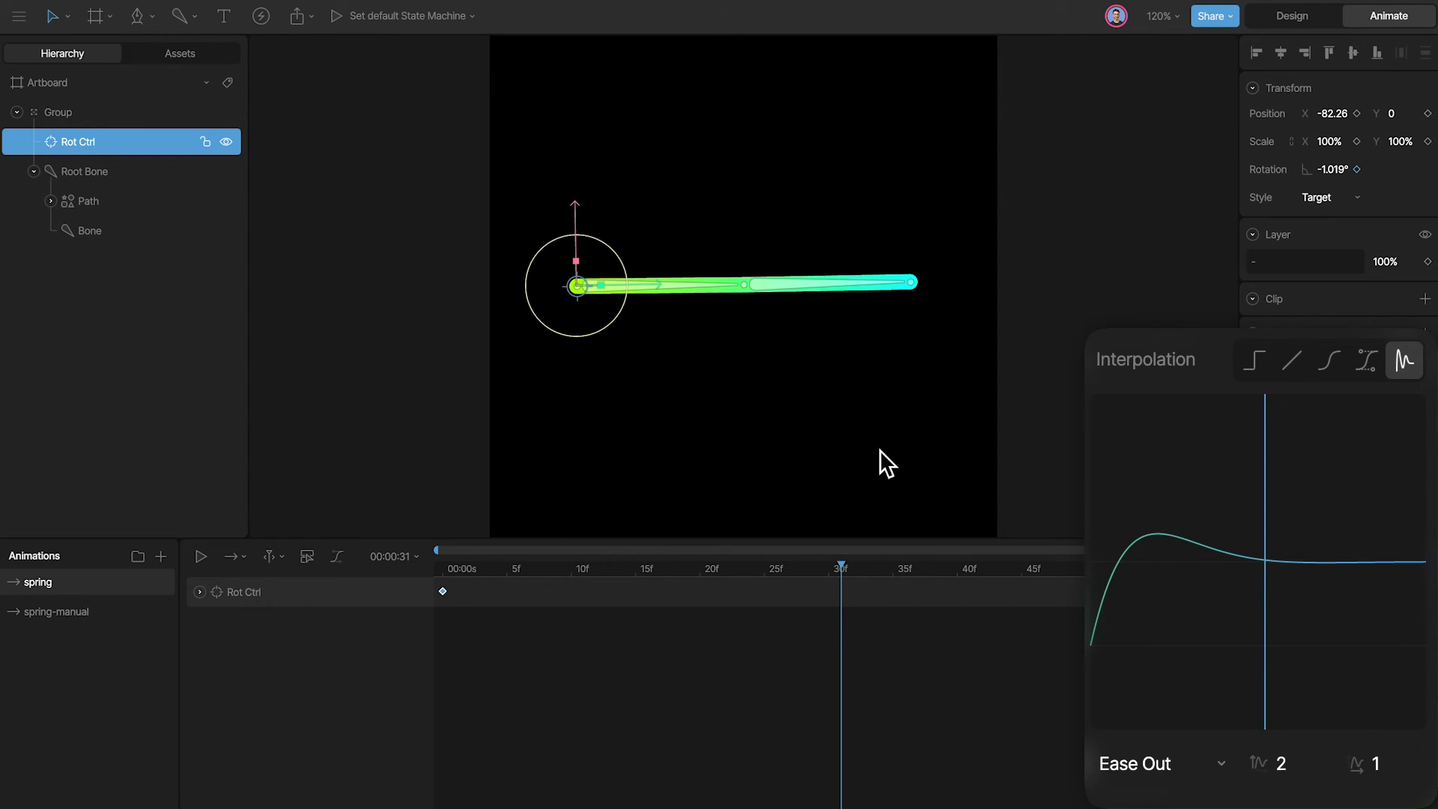
mouse_move(478, 571)
mouse_down()
mouse_move(438, 573)
mouse_move(645, 559)
mouse_move(912, 570)
mouse_move(954, 587)
mouse_move(1437, 580)
mouse_up()
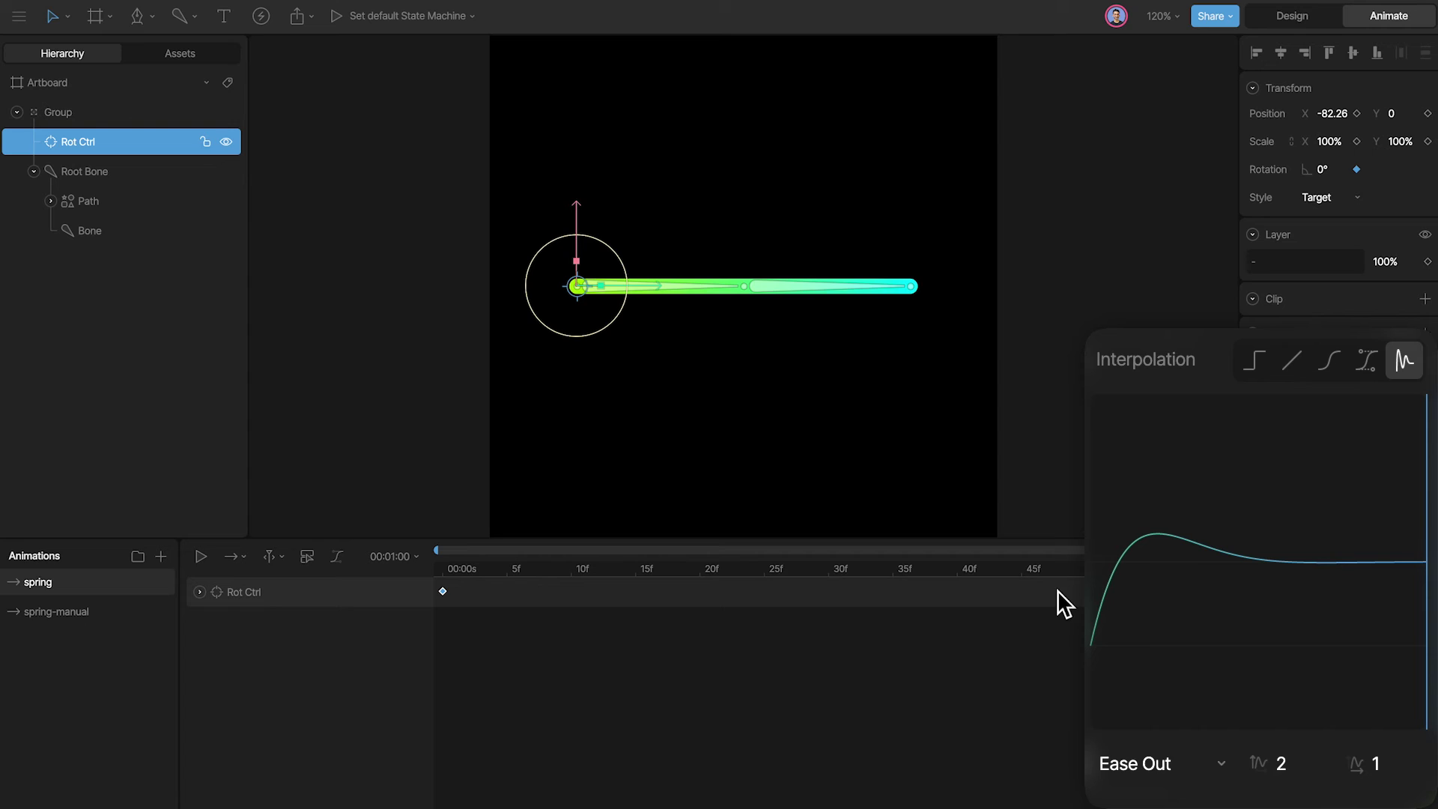
- Set the bar's elastic period to 0.75 and preview the animation
click(1386, 749)
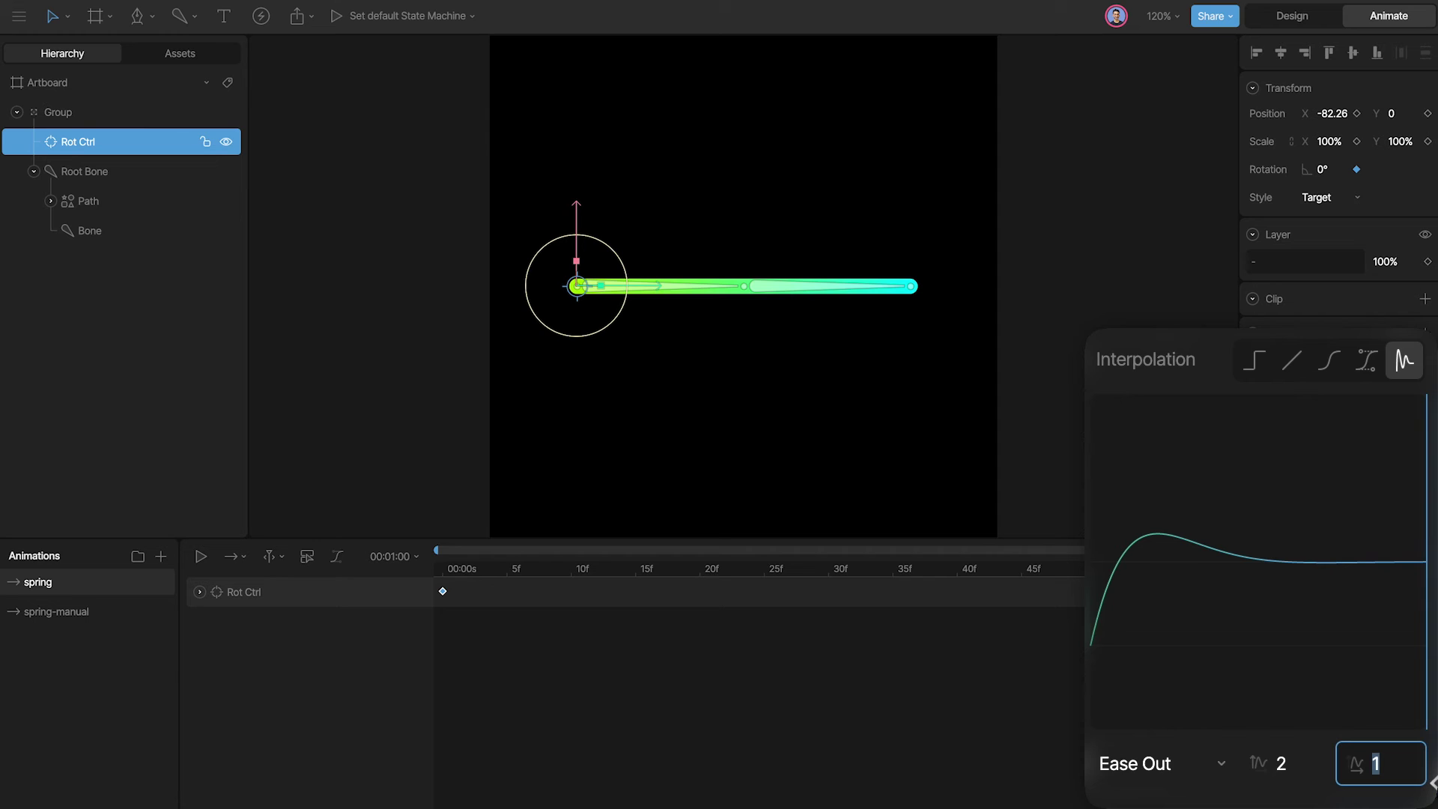
text(.75)
key(Return)
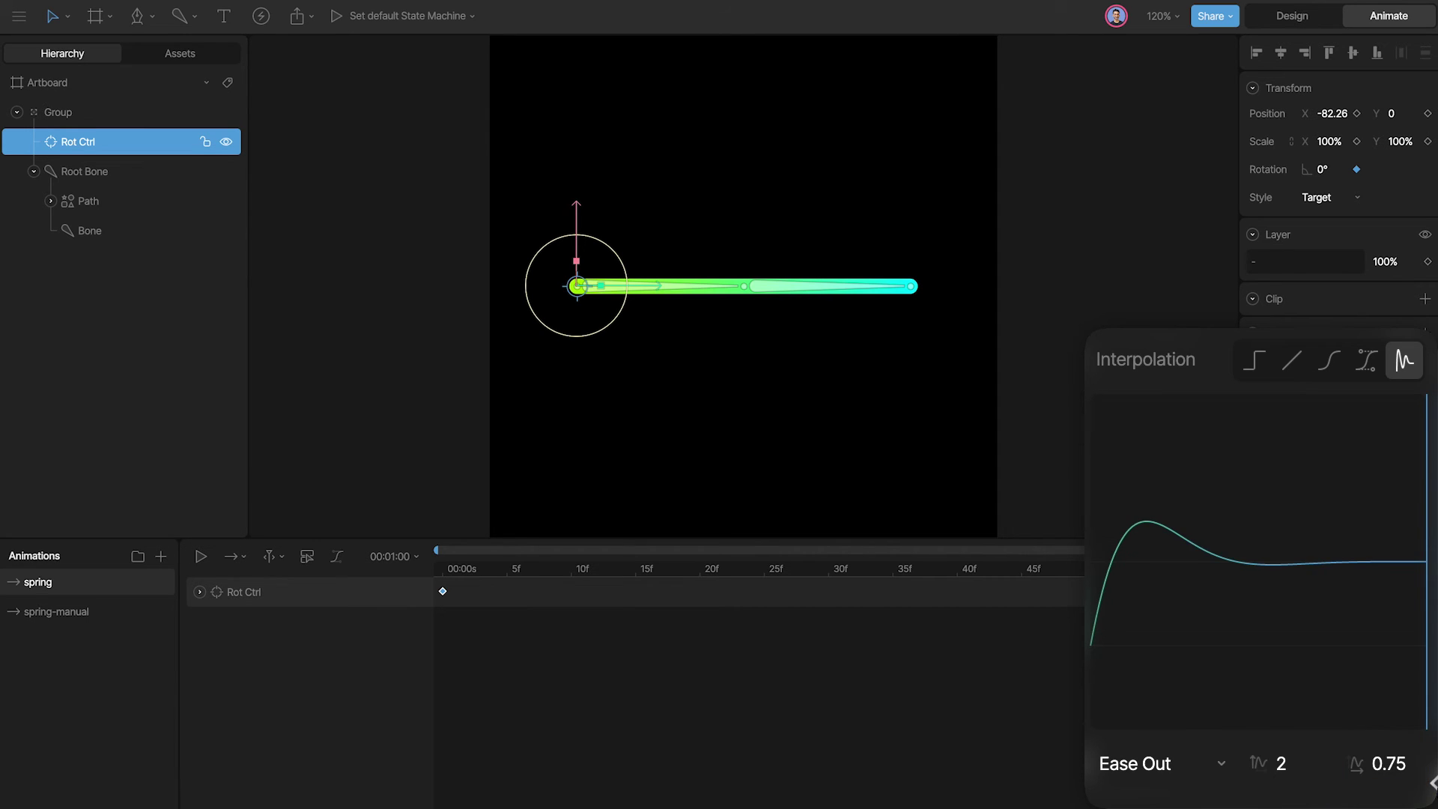
key(space)
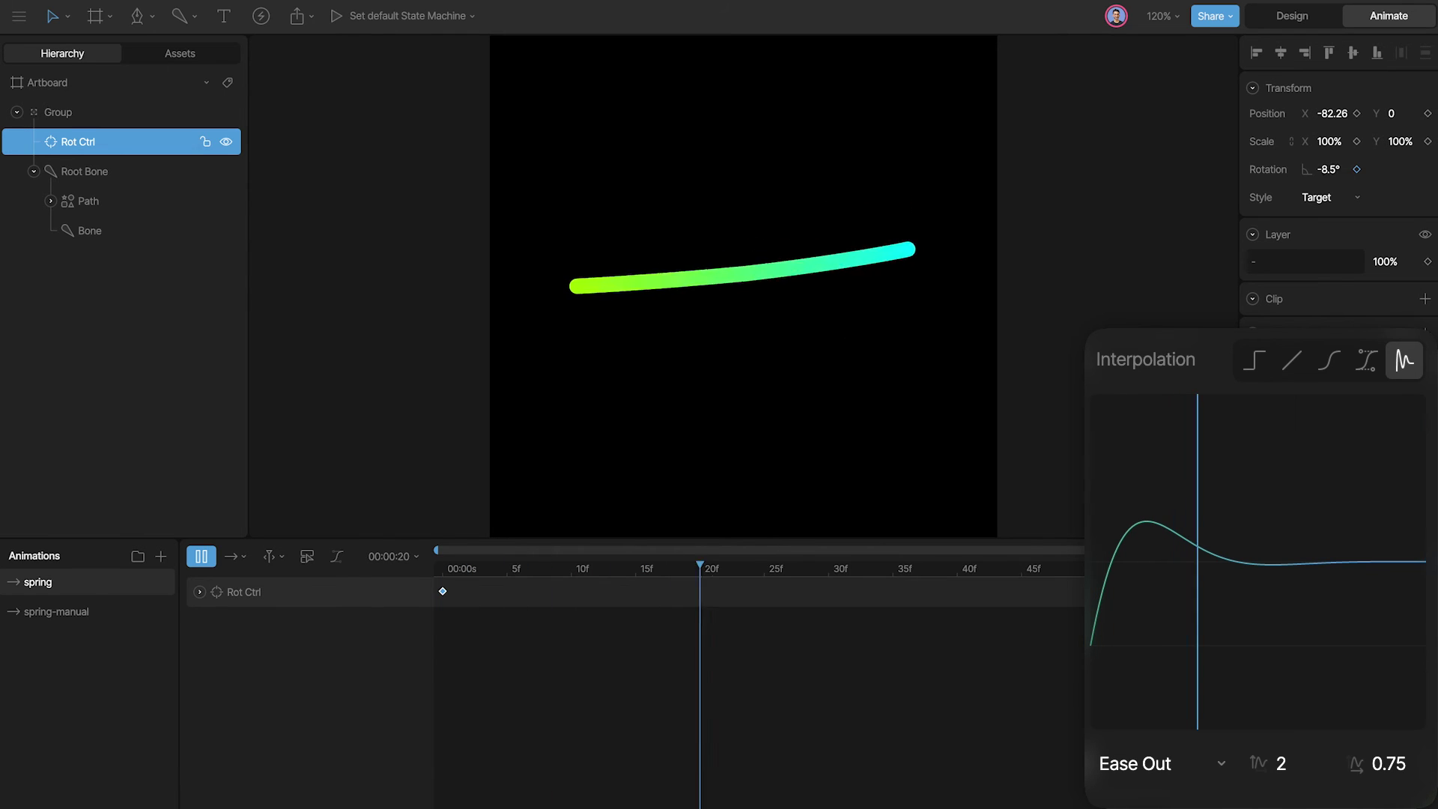
- Reduce the bar's elastic period to 0.5 and play the animation
click(1385, 761)
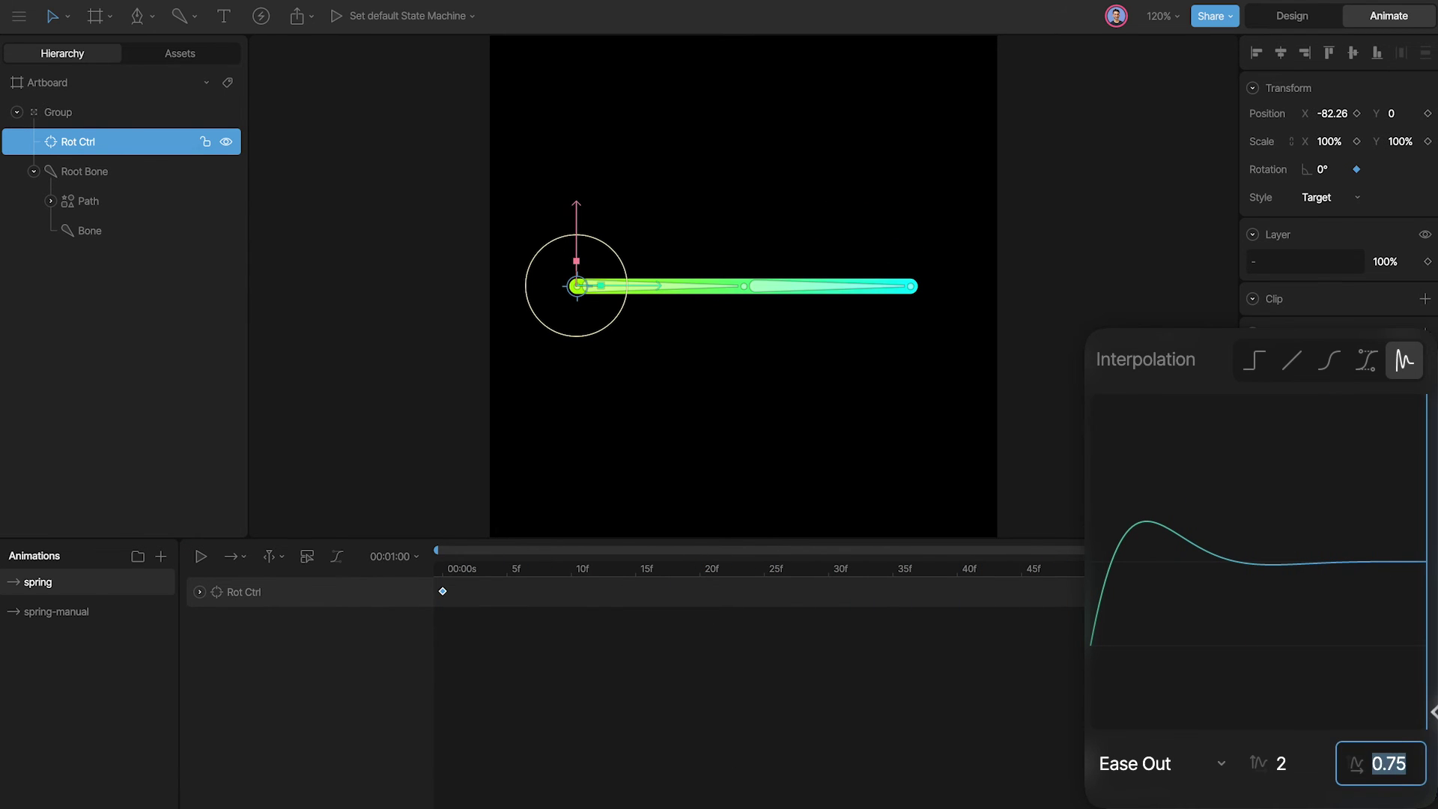
key(BackSpace)
text(0.5)
key(Return)
key(space)
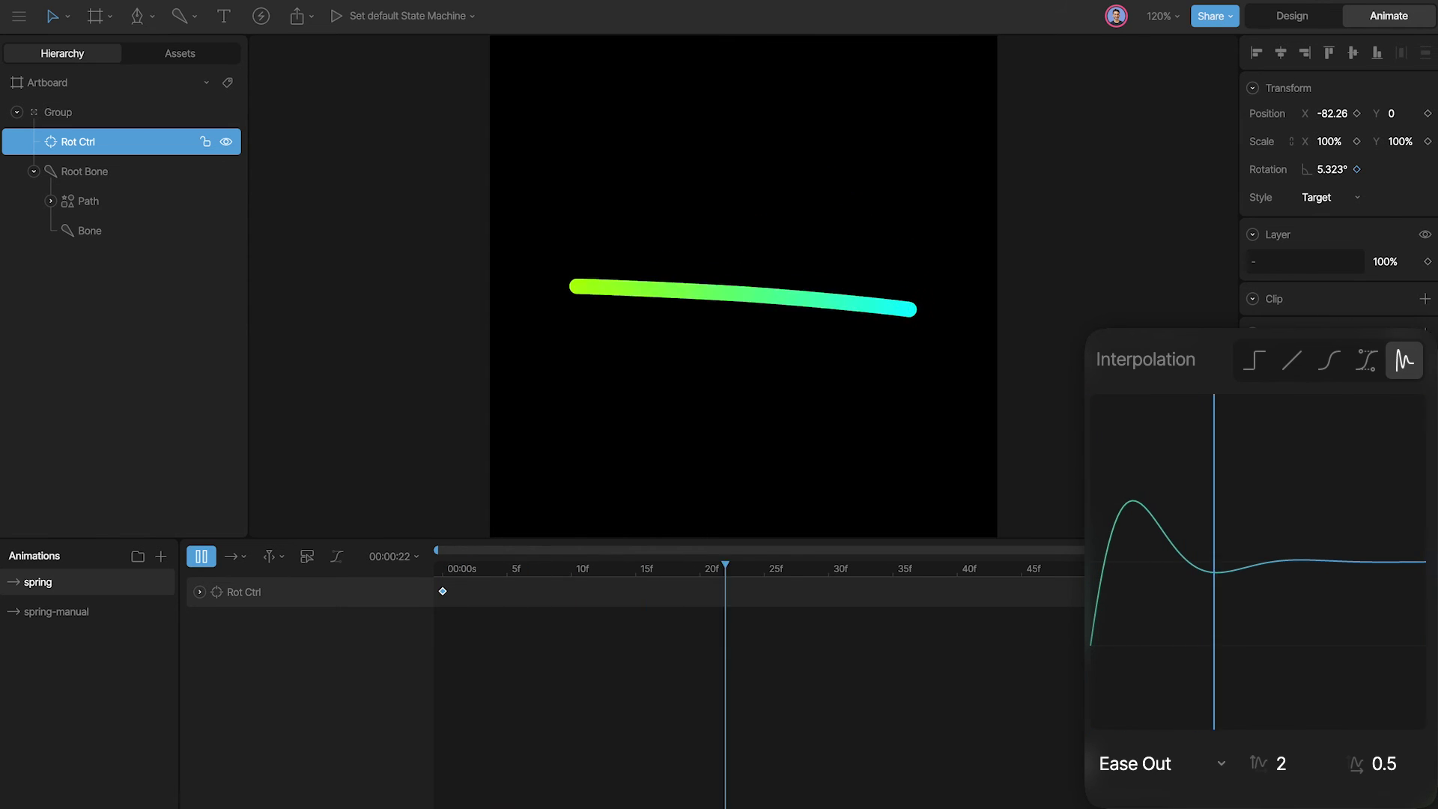
- Set the bar's elastic period to 0.25 and preview the faster oscillation
click(1408, 768)
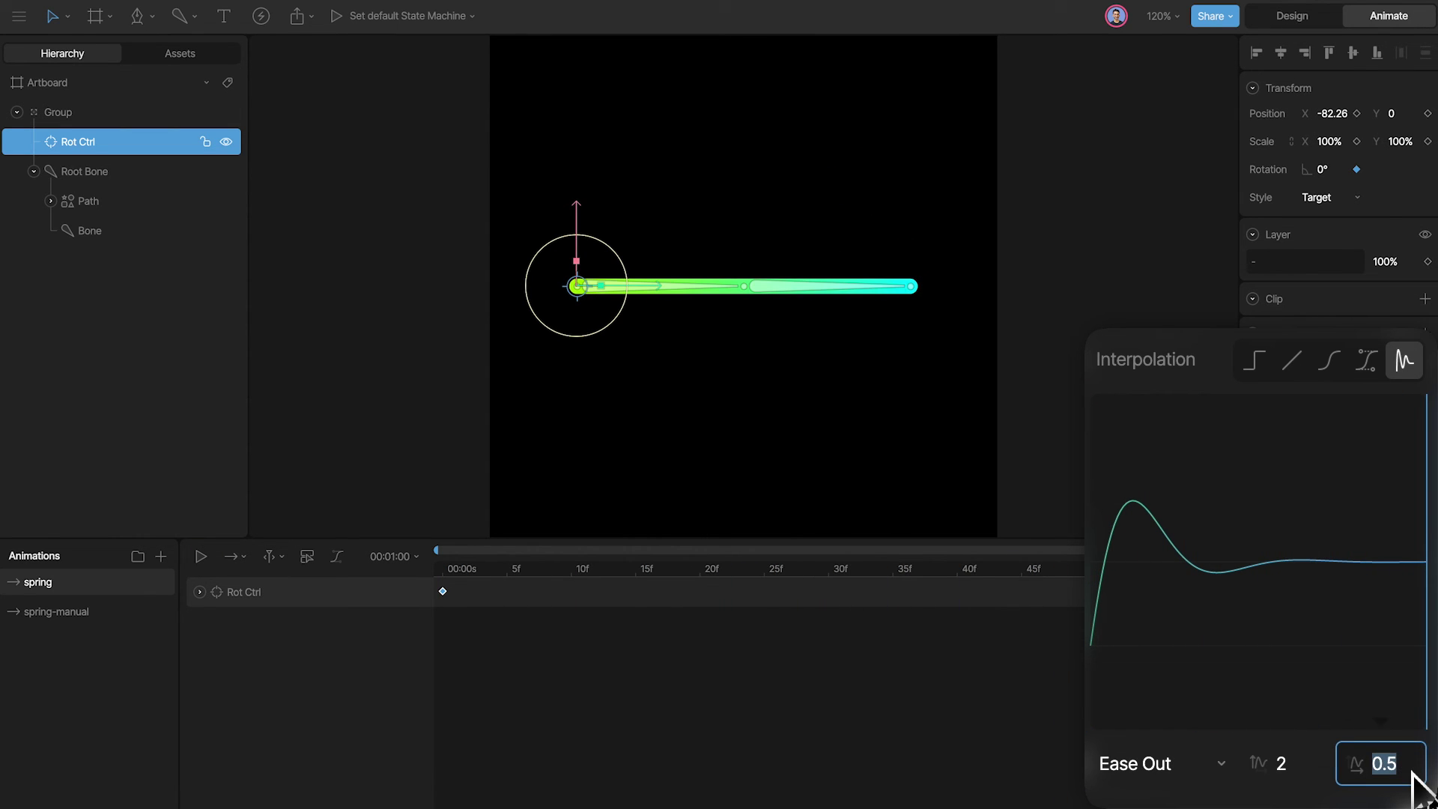
text(0.2)
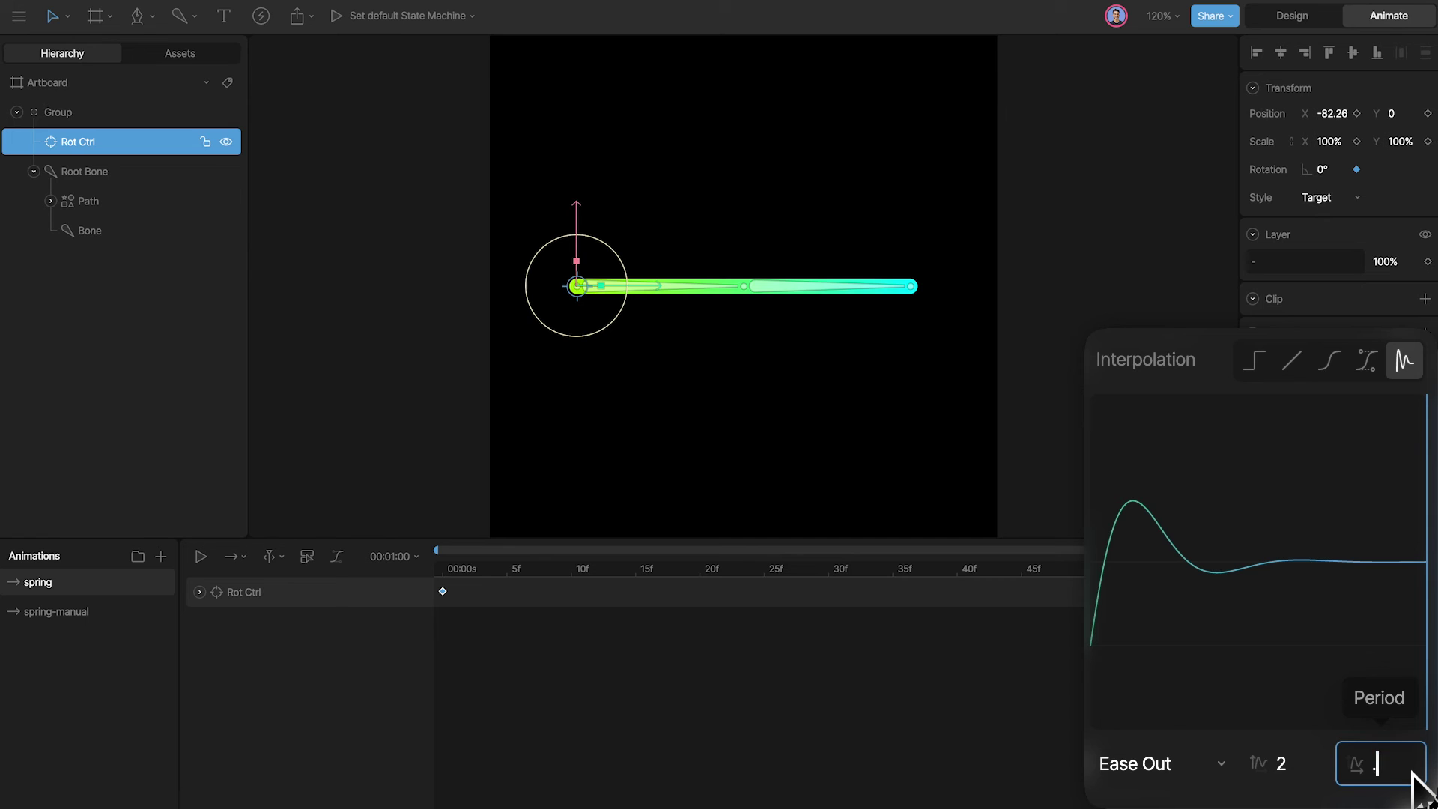
key(Return)
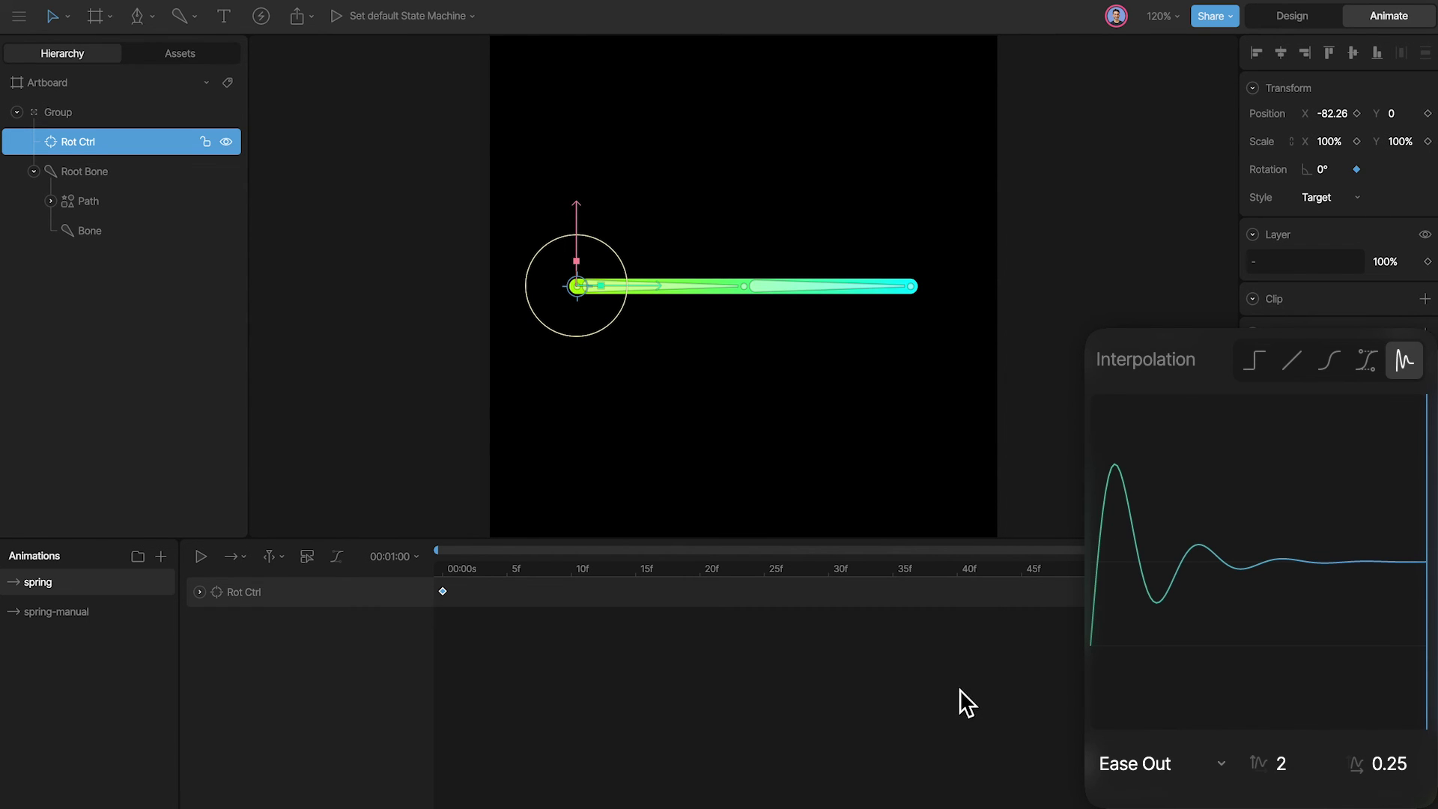
key(space)
- Set the bar's elastic period to 0.1
click(1387, 762)
text(.)
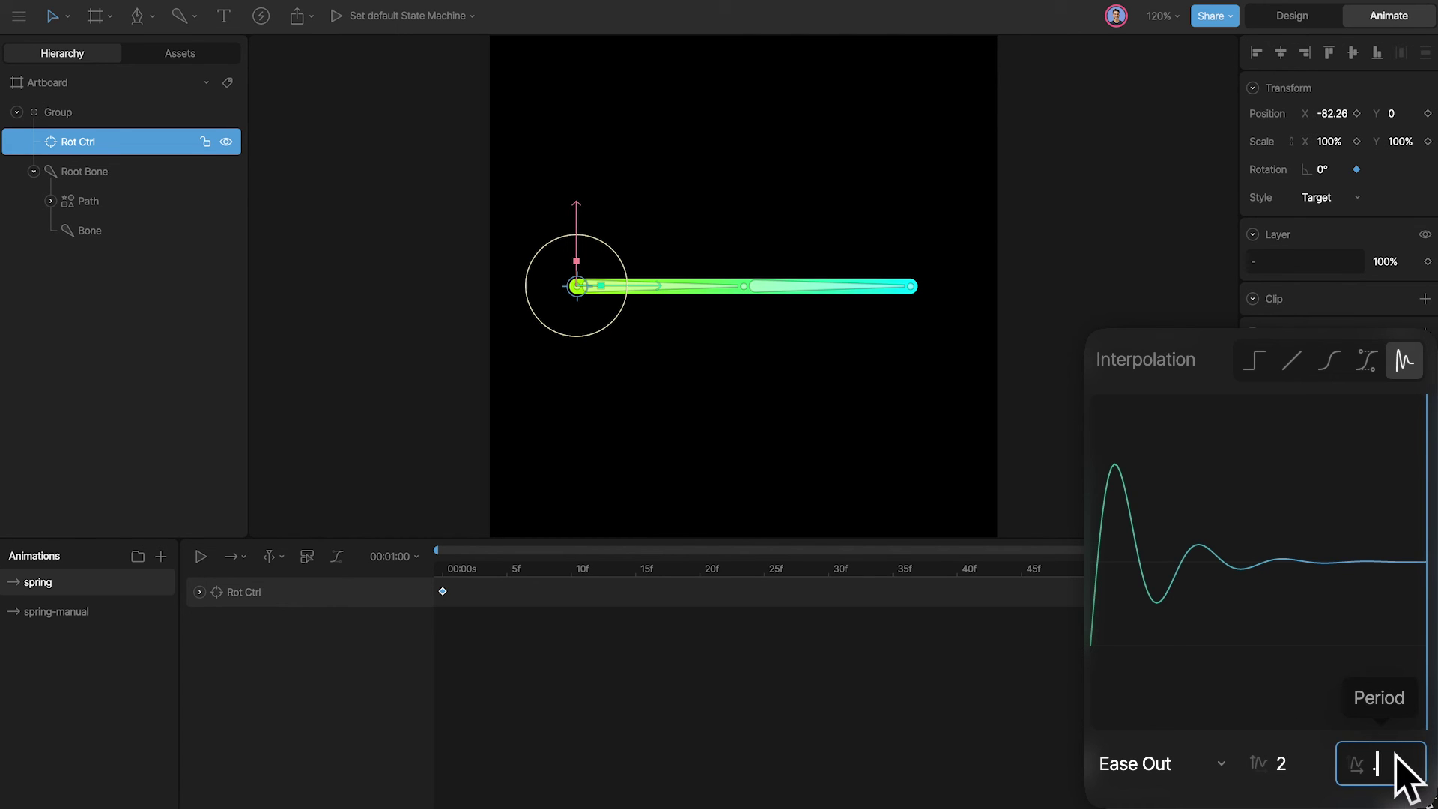
text(1)
key(Return)
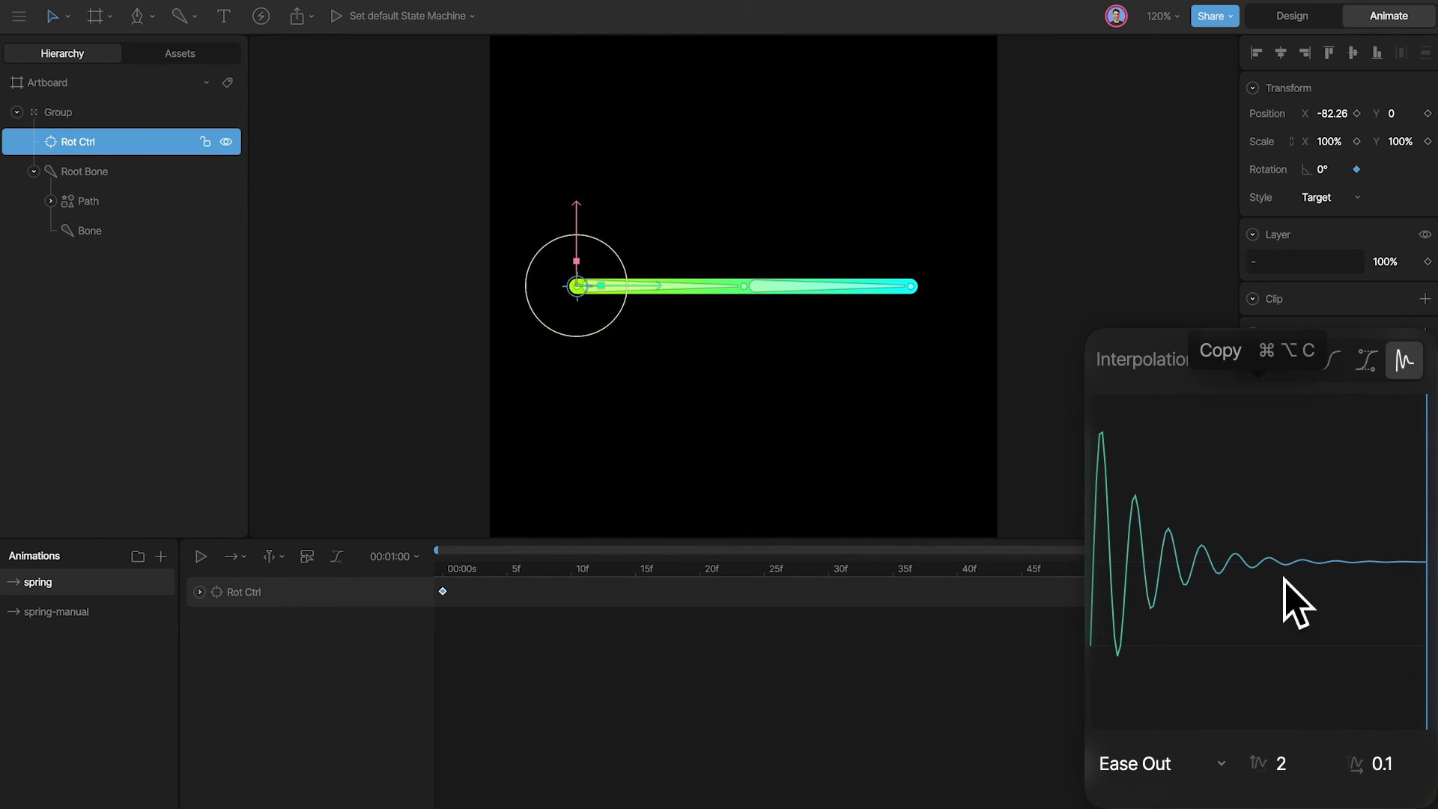
- Slow the spring animation's playback speed to 0.1x, deselect the key and preview the animation
click(400, 559)
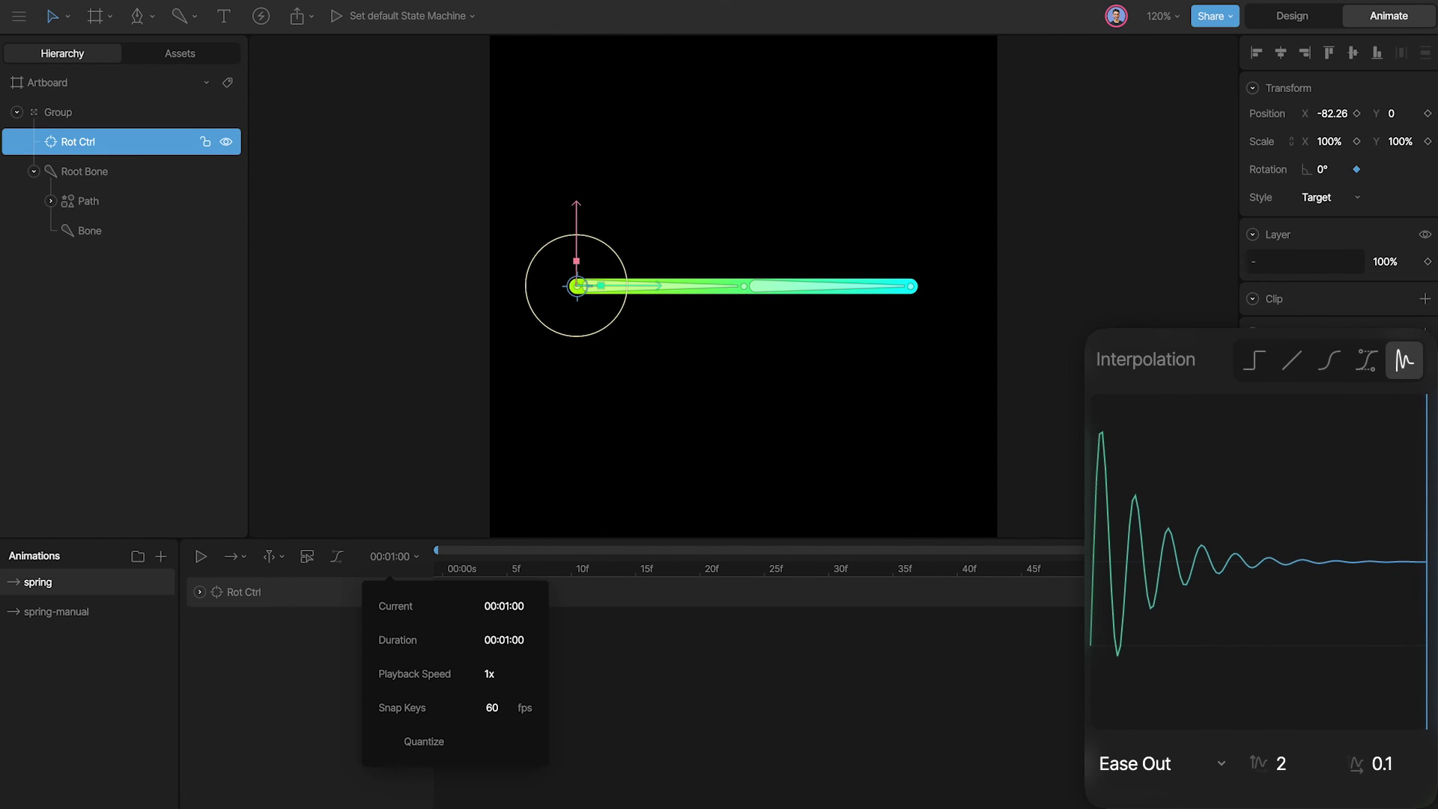
text(0.1)
key(Return)
click(861, 717)
key(space)
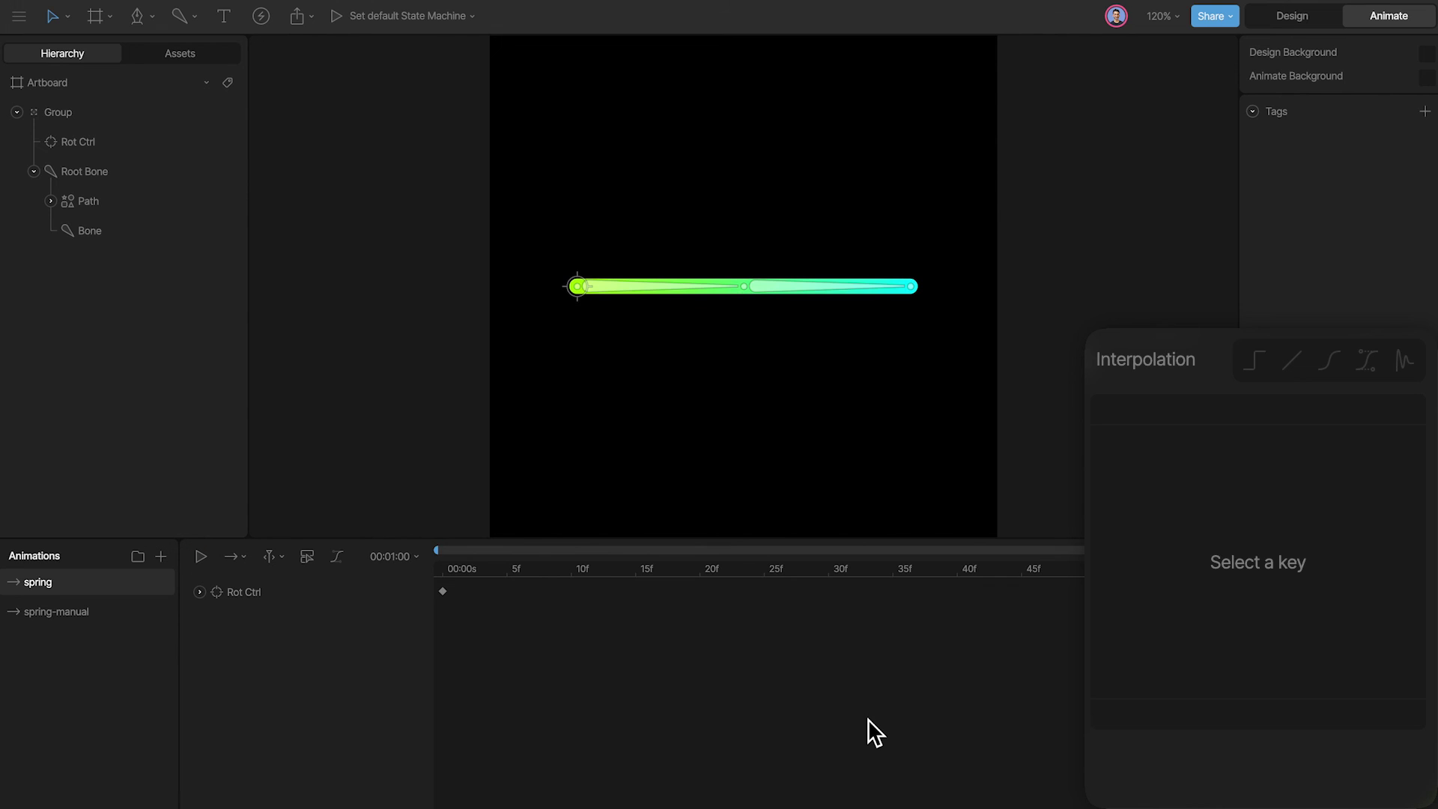
- Restore the spring animation's playback speed to 1x and play it
click(407, 564)
click(494, 672)
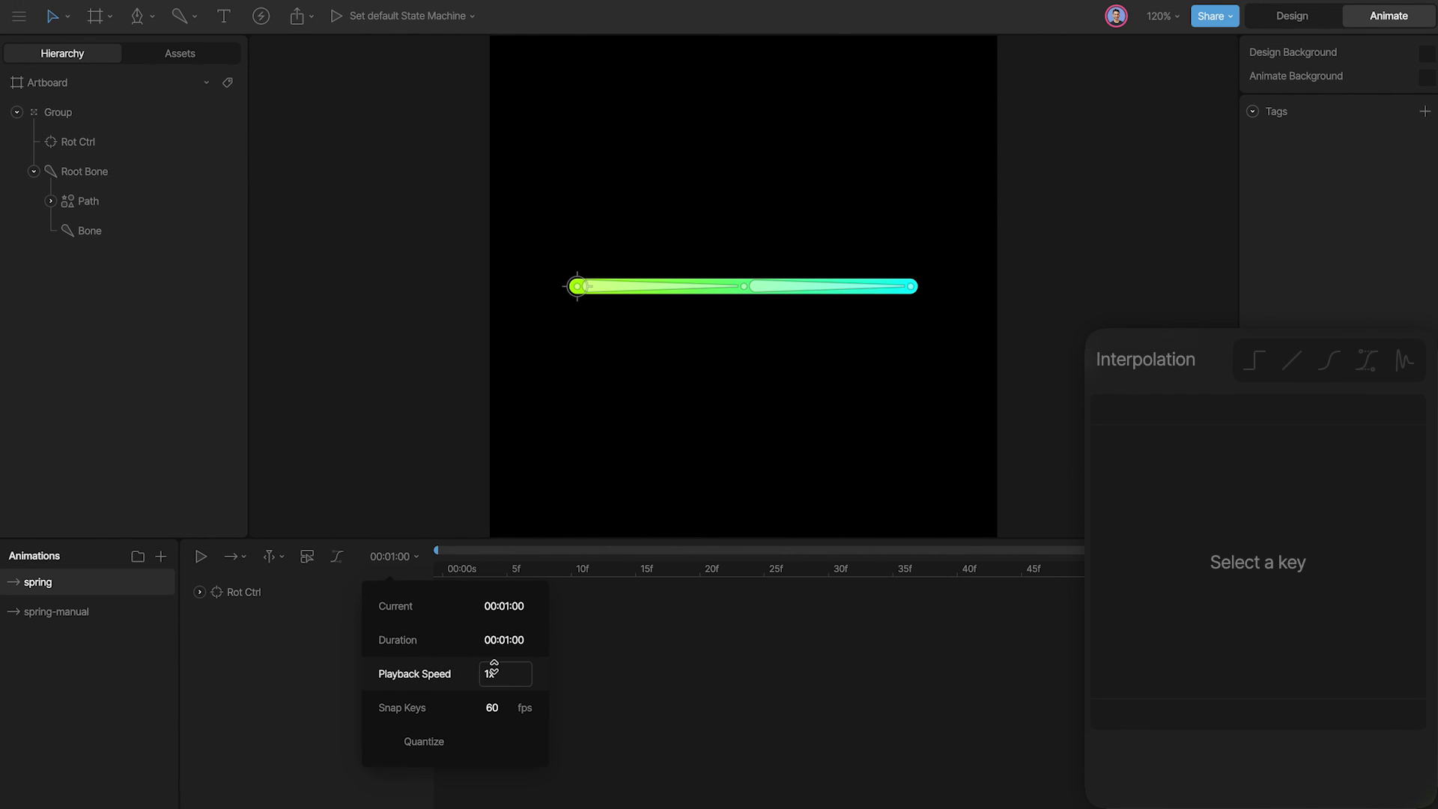
click(702, 653)
key(space)
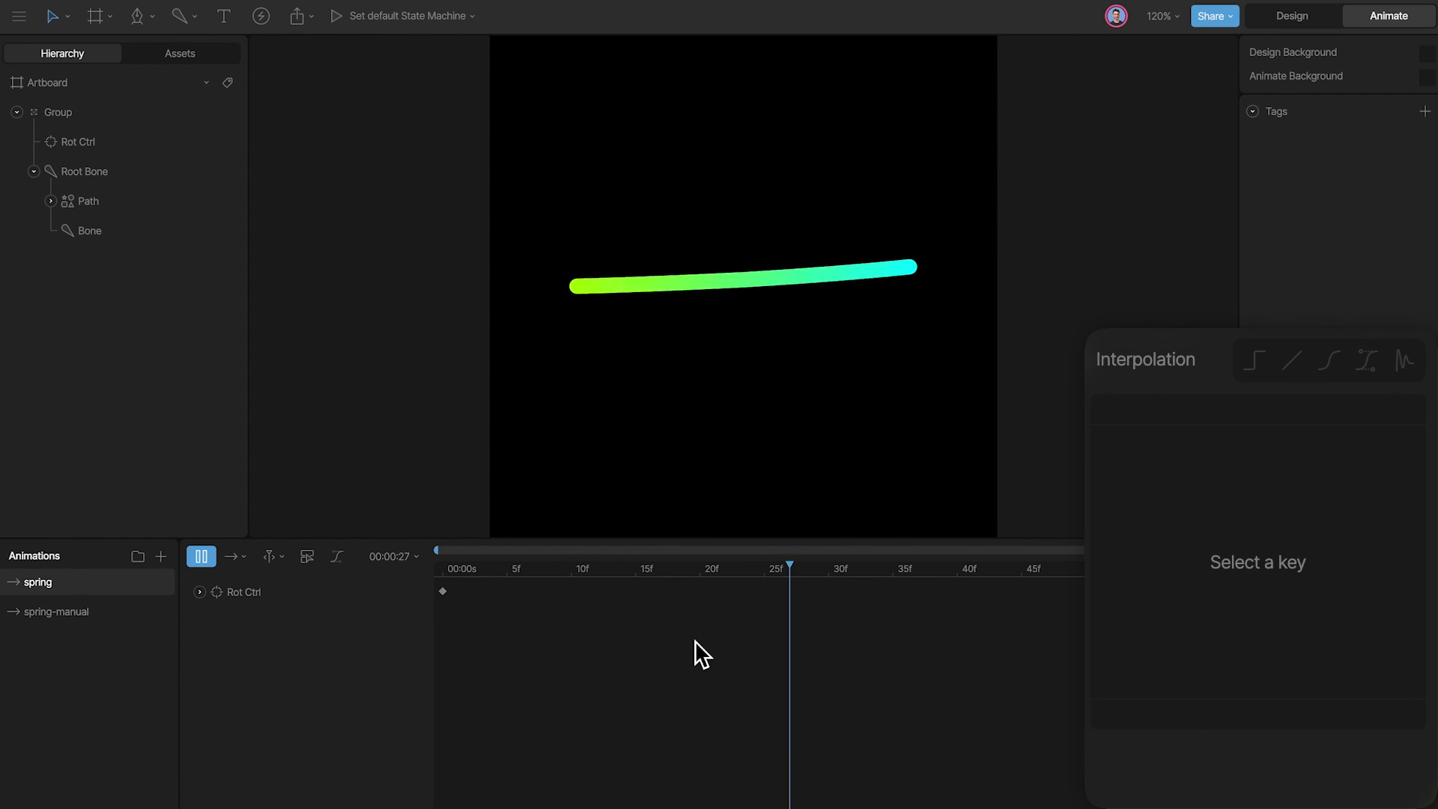
- Select the bar's first rotation key, set its elastic amplitude to 4 and preview the animation
drag(570, 569, 411, 584)
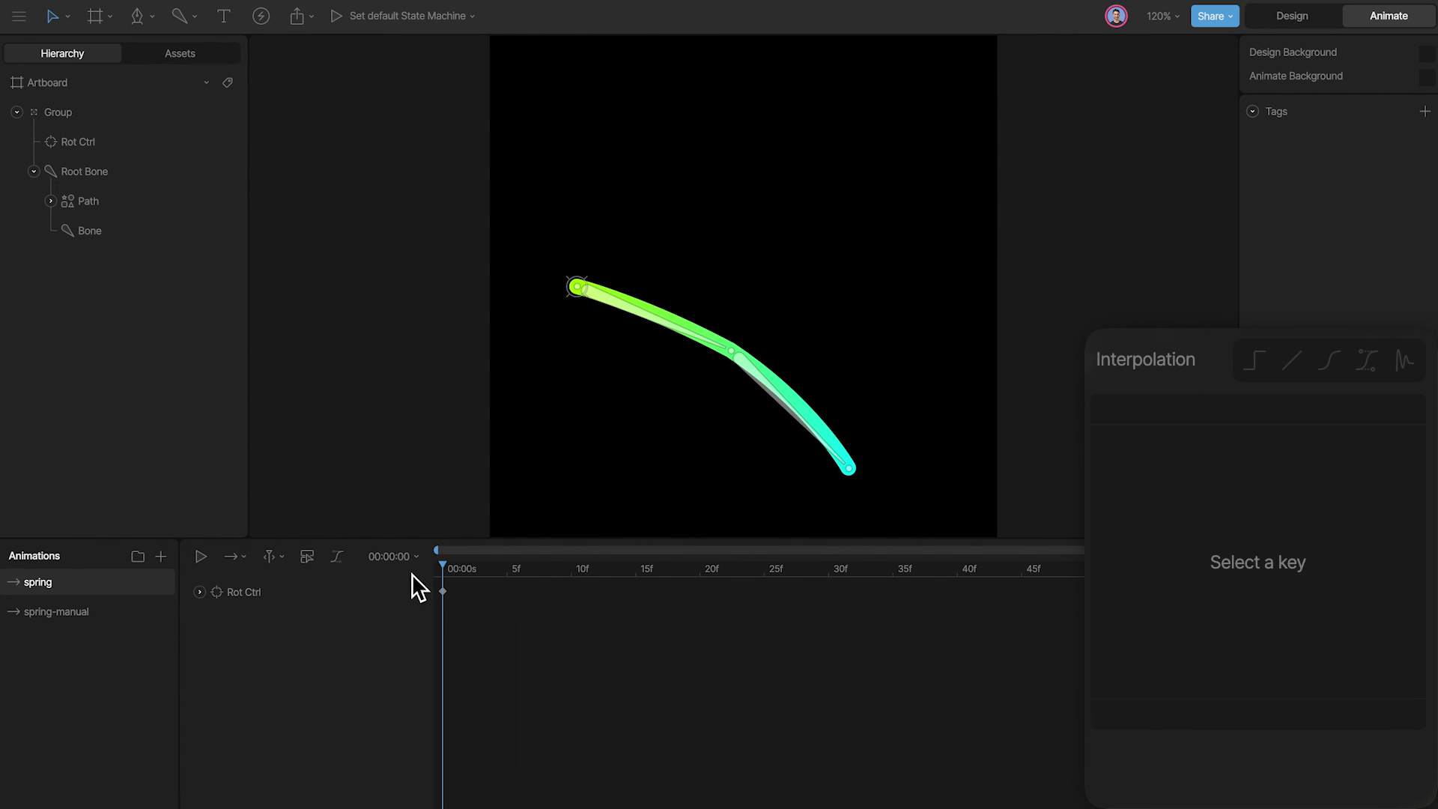
click(443, 591)
drag(457, 568, 420, 581)
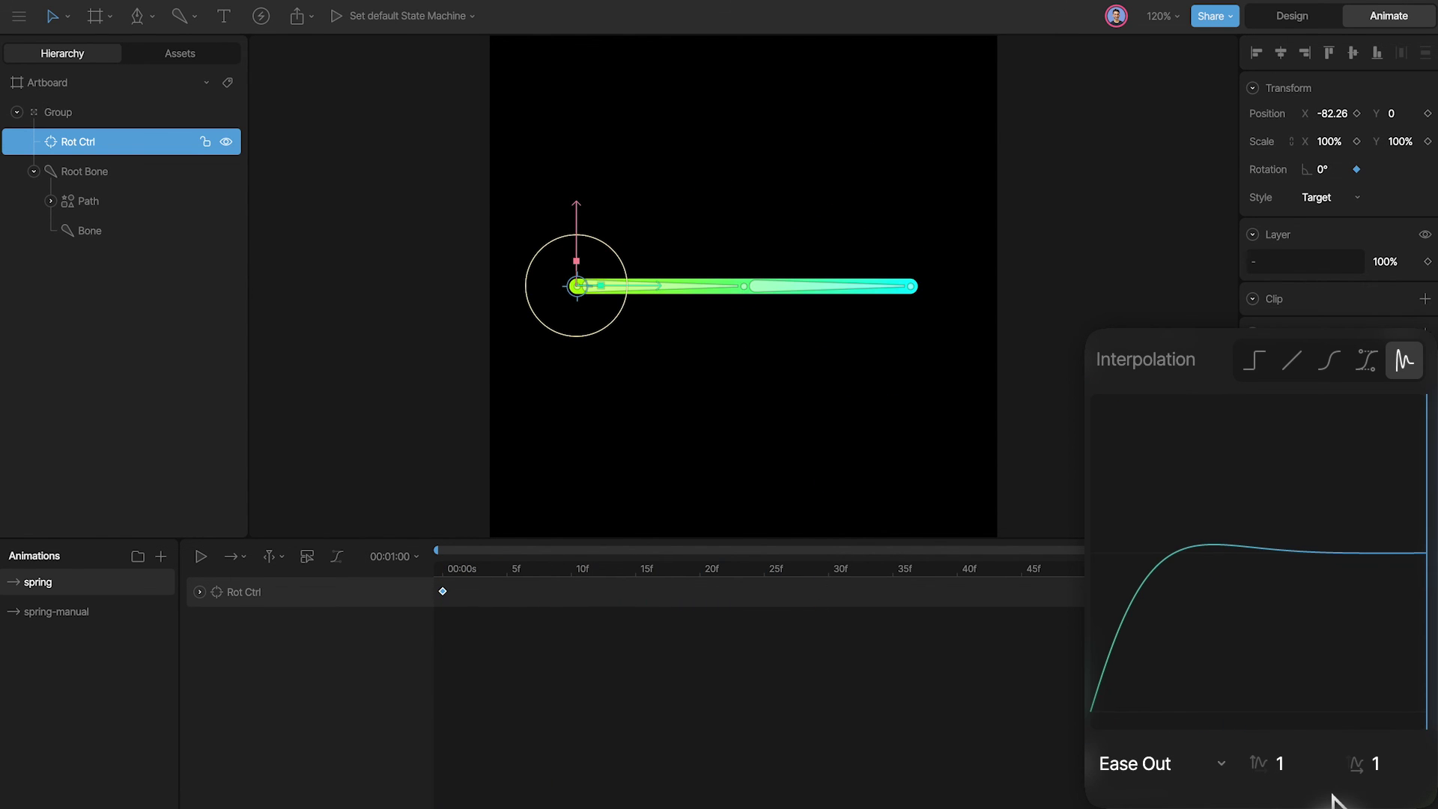
click(1303, 769)
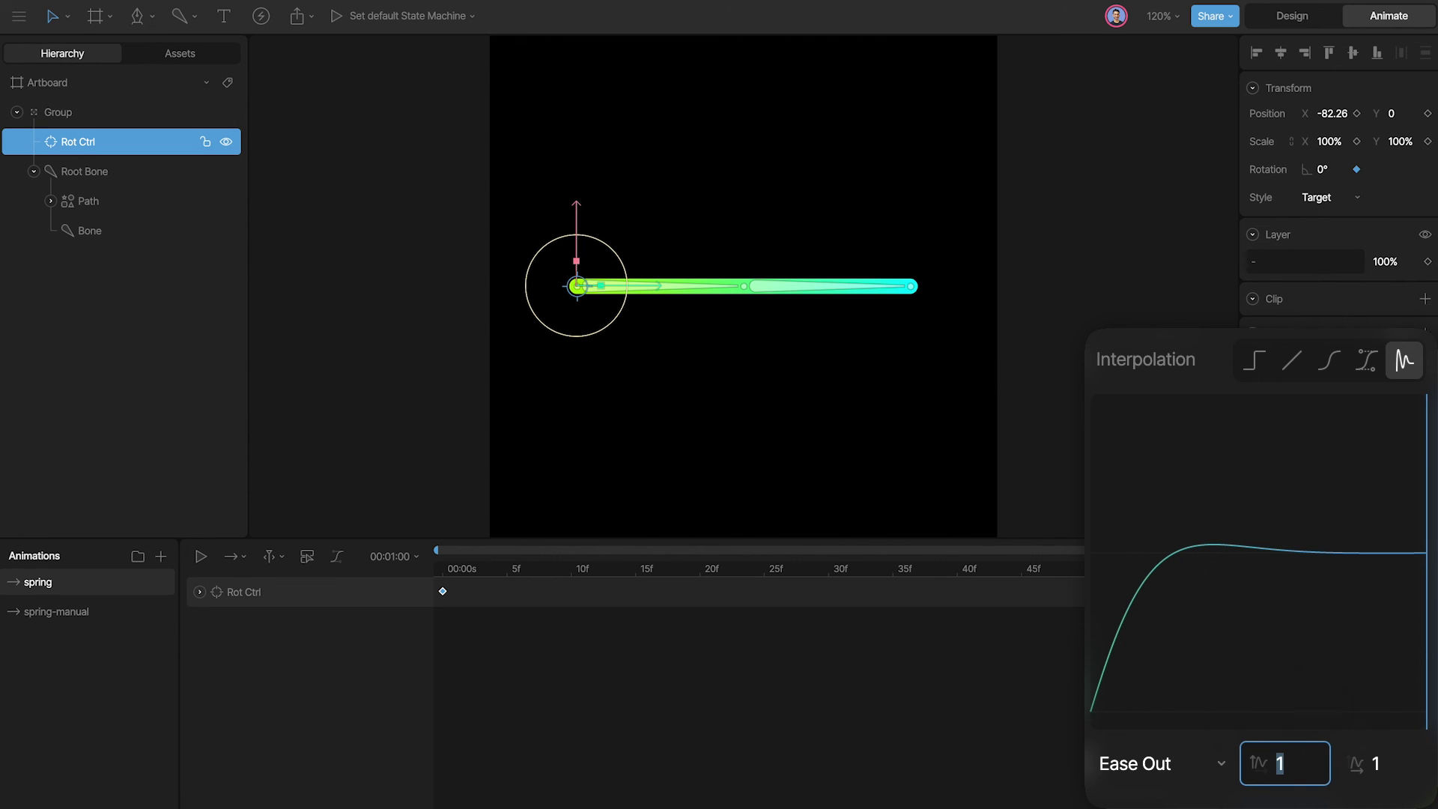
text(4)
key(Return)
key(space)
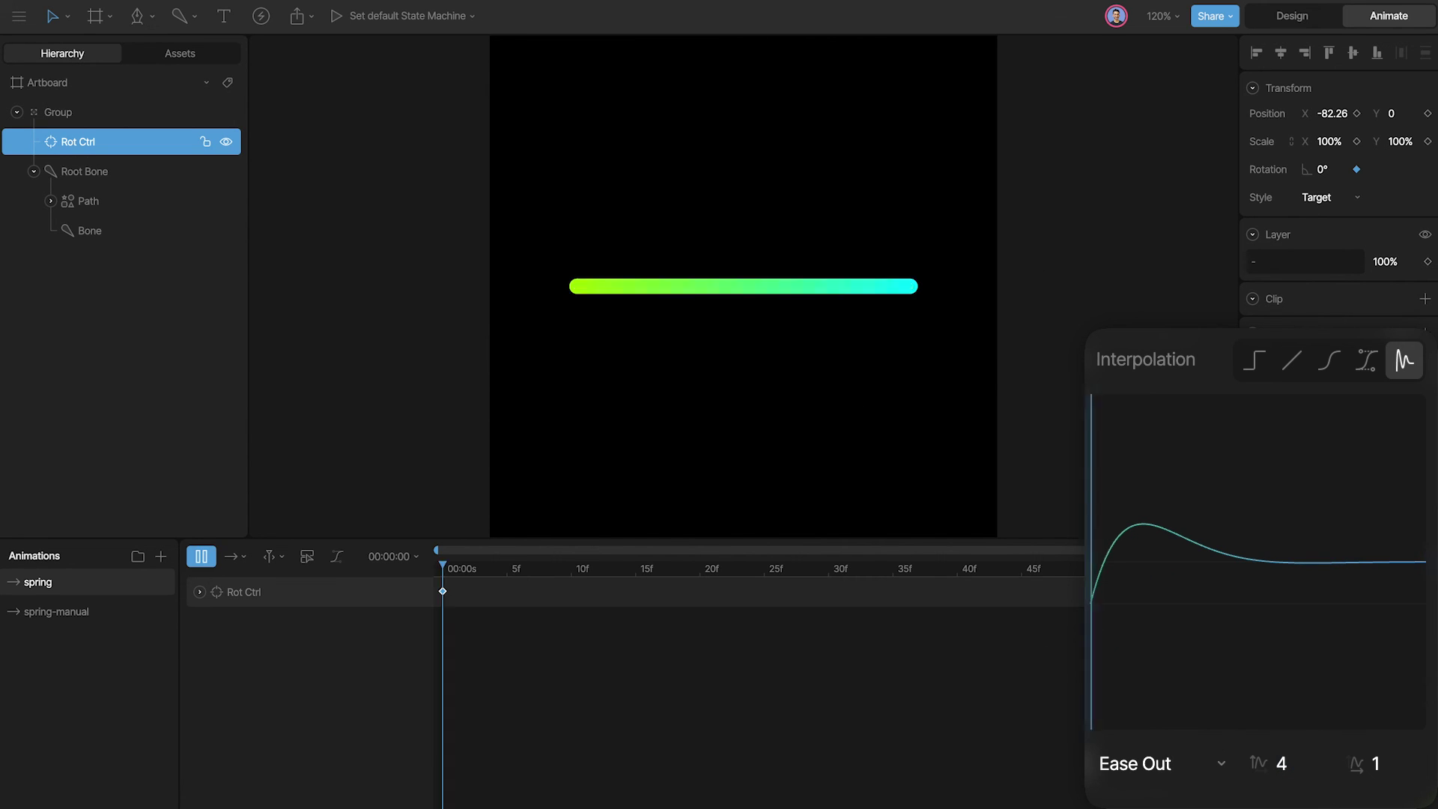
- Set the elastic amplitude of the bar's first rotation key to 10 and preview the spring animation
click(1282, 764)
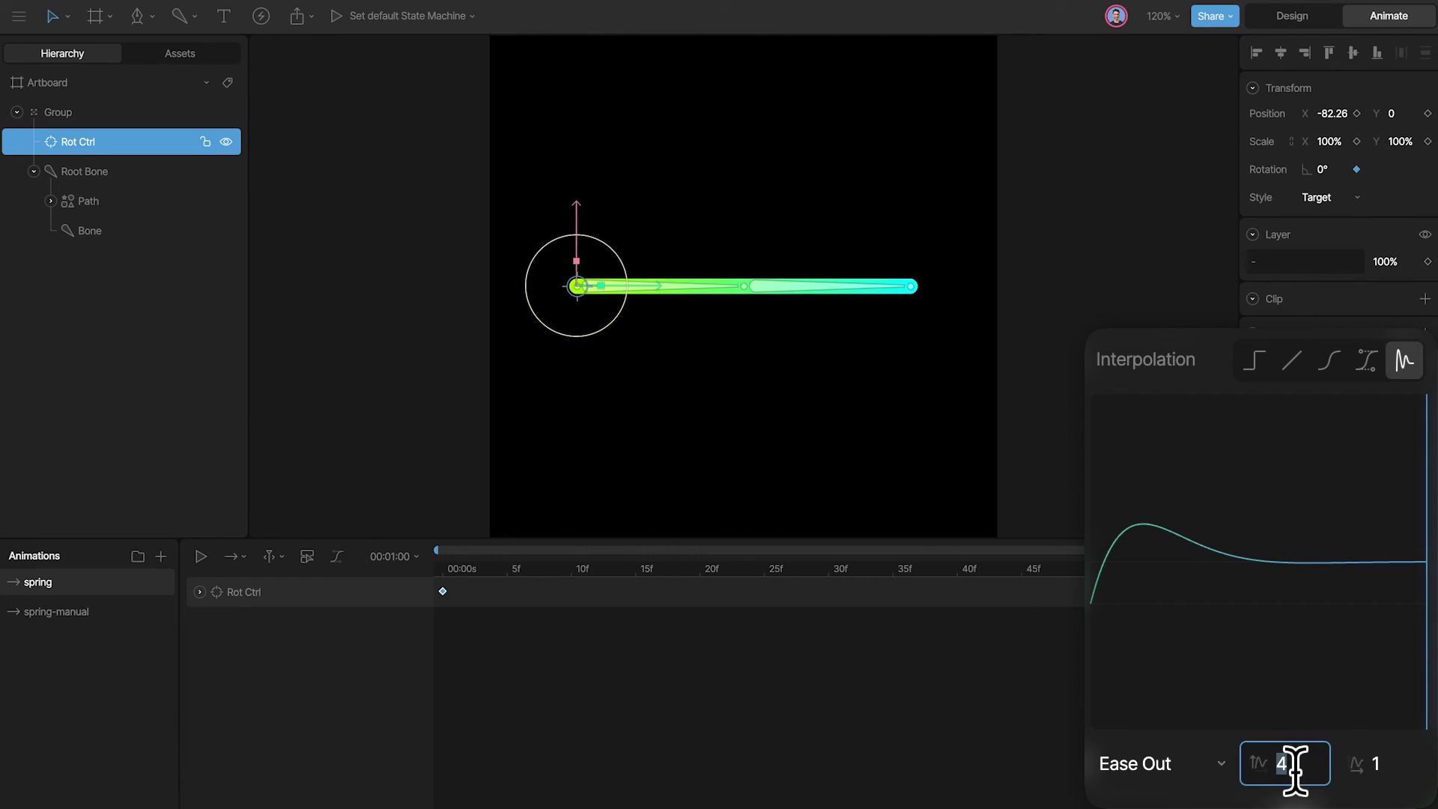
text(10)
key(Return)
key(space)
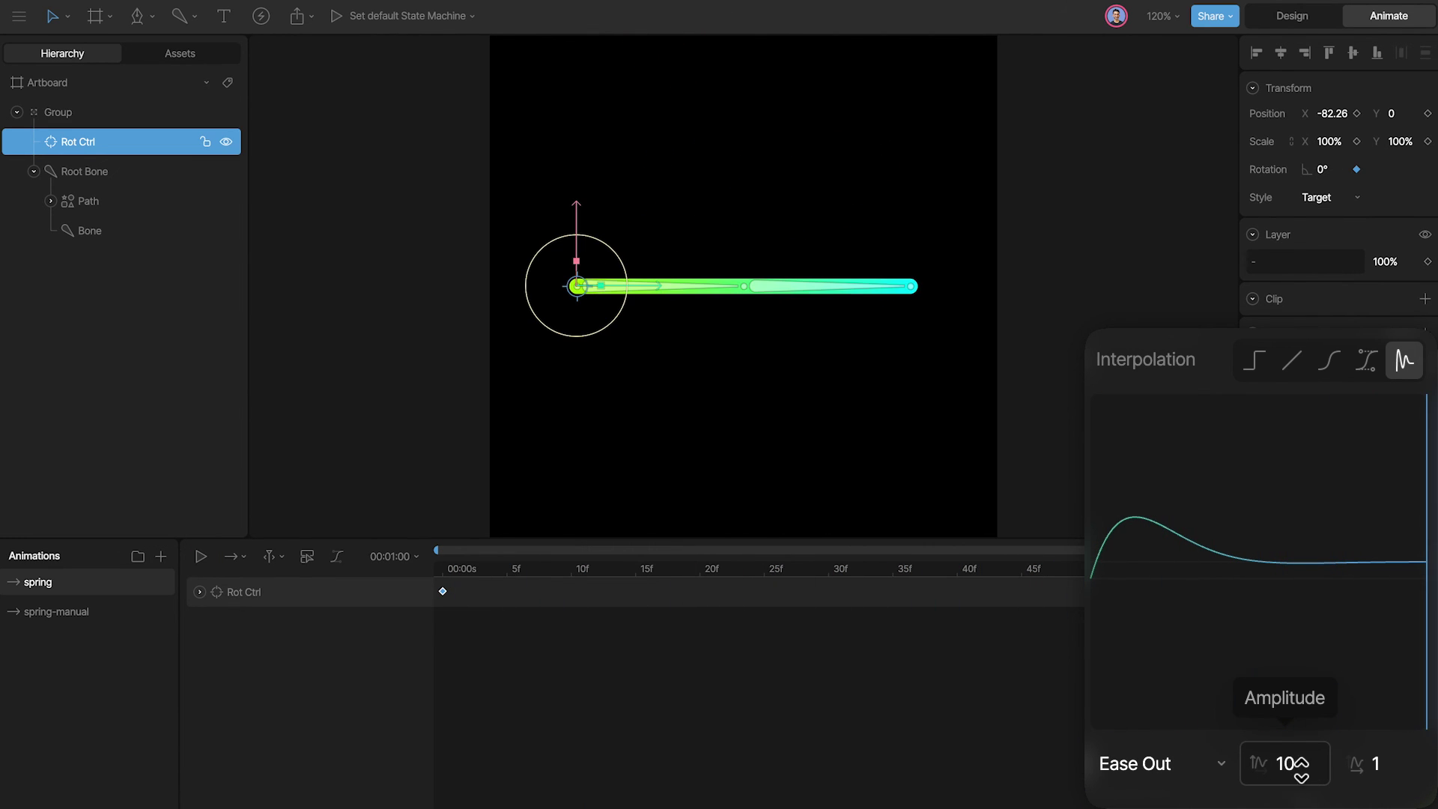
- Set the elastic amplitude of the bar's first rotation key back to 4
click(1307, 764)
text(4)
key(Return)
- Set the elastic period of the bar's rotation key to 0.5 and preview the spring animation
click(1386, 768)
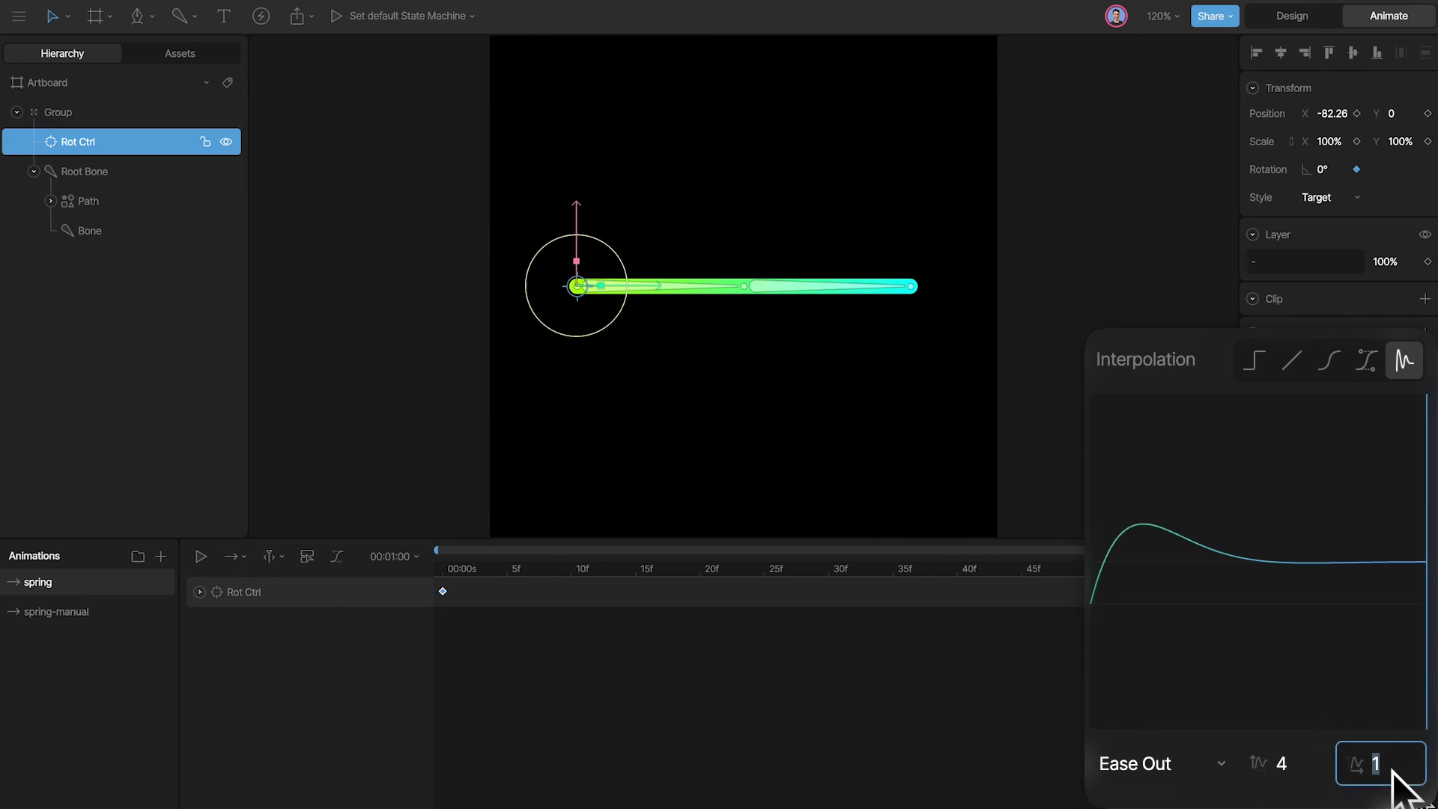
text(.5)
key(Return)
key(space)
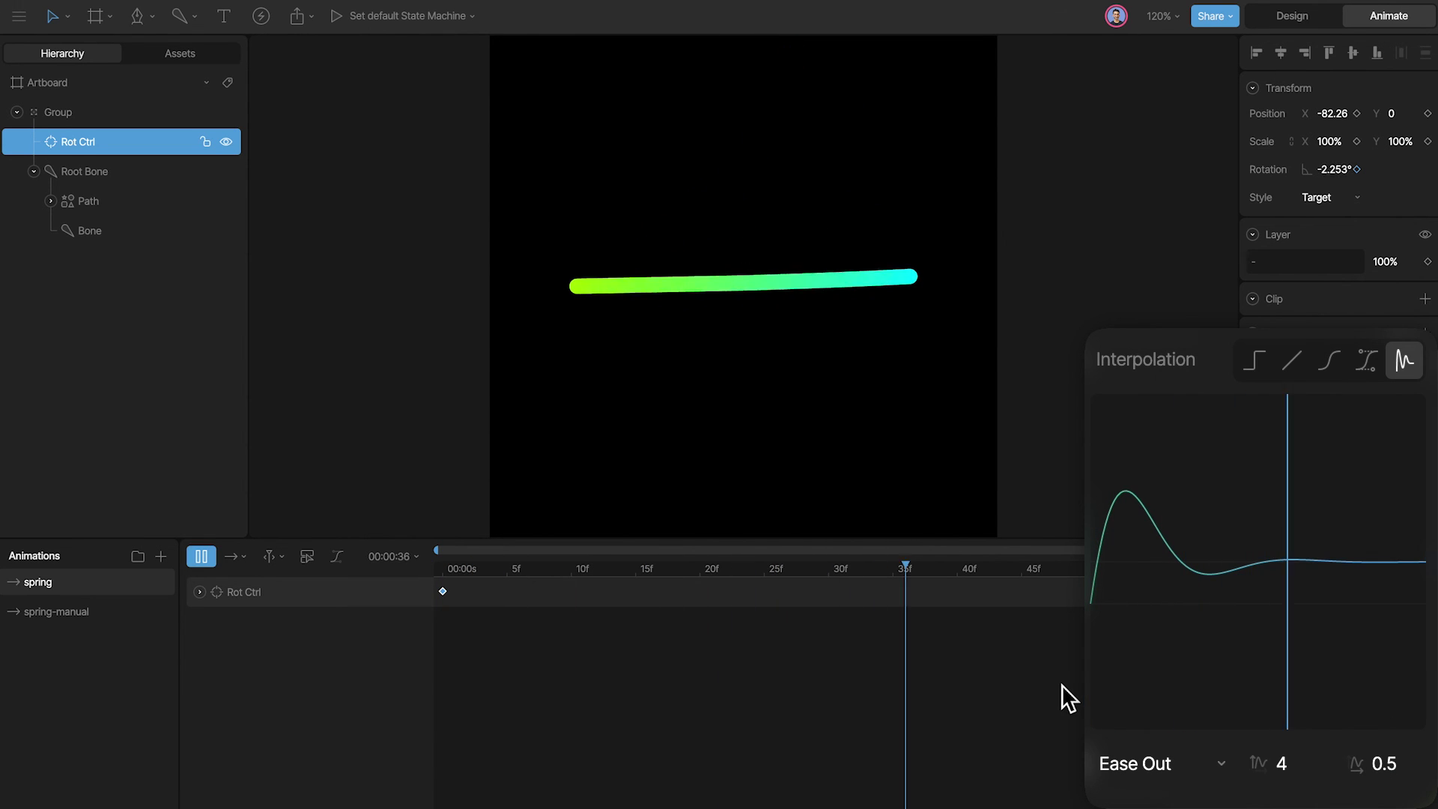
- Shorten the rotation key's elastic period to 0.25 and play the spring animation
click(1365, 746)
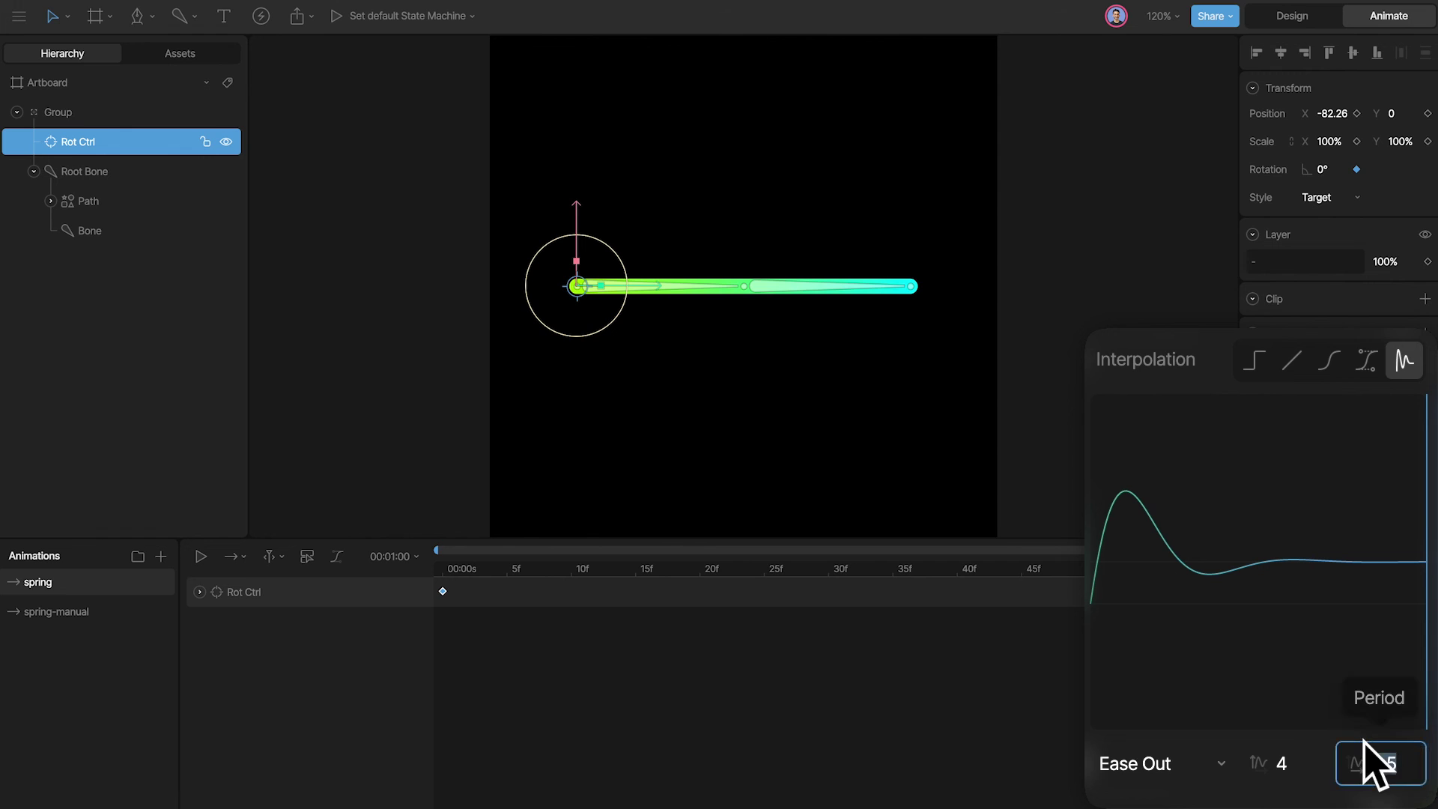
text(0.25)
key(Return)
key(space)
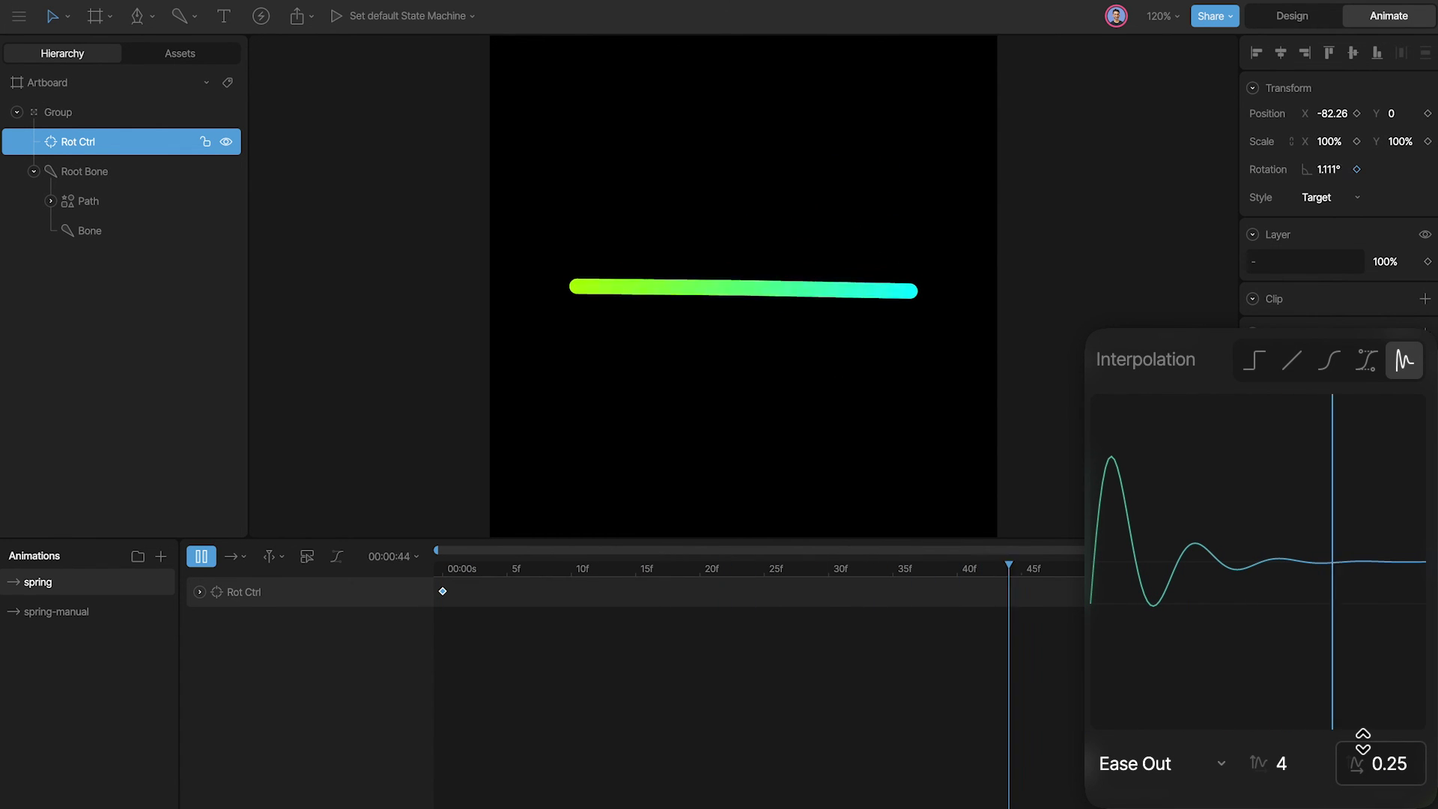
- Reduce the rotation key's elastic period to 0.1 and play the spring animation
text(0.1)
key(Return)
key(space)
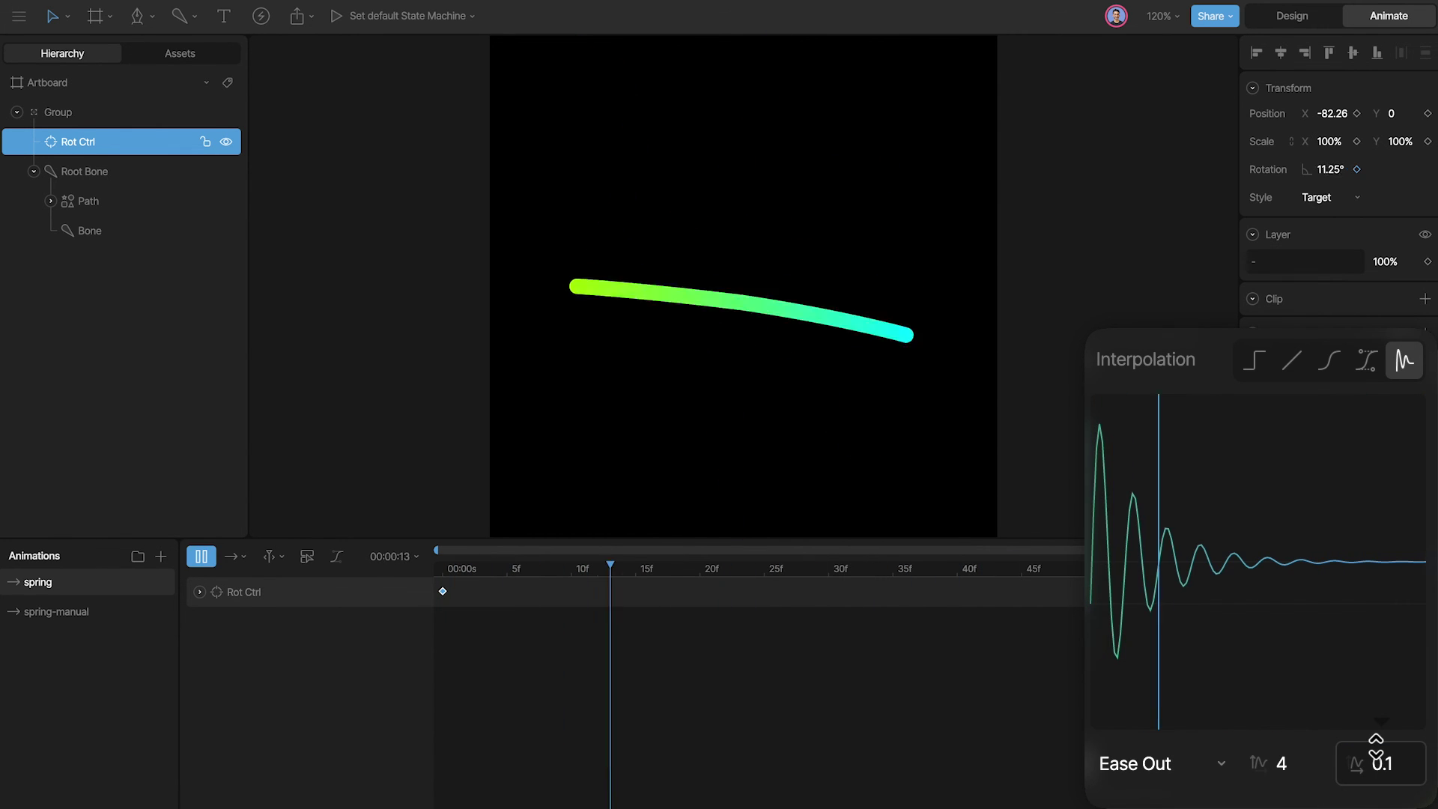